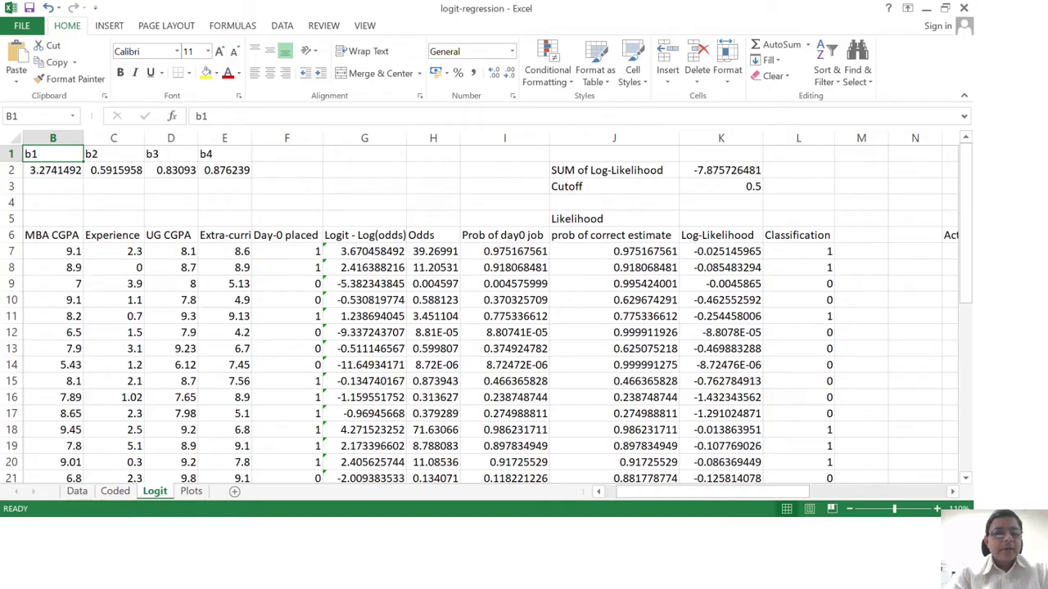
# Step: Check the coded Day-0 placed values on the Coded sheet, and return to the Logit sheet
pyautogui.click(122, 491)
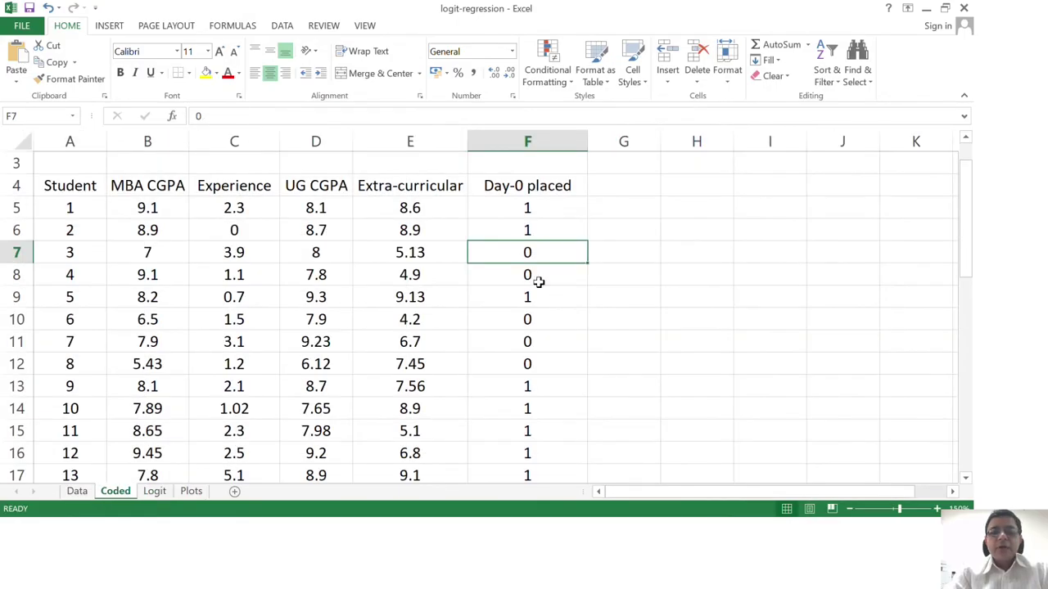
pyautogui.click(538, 206)
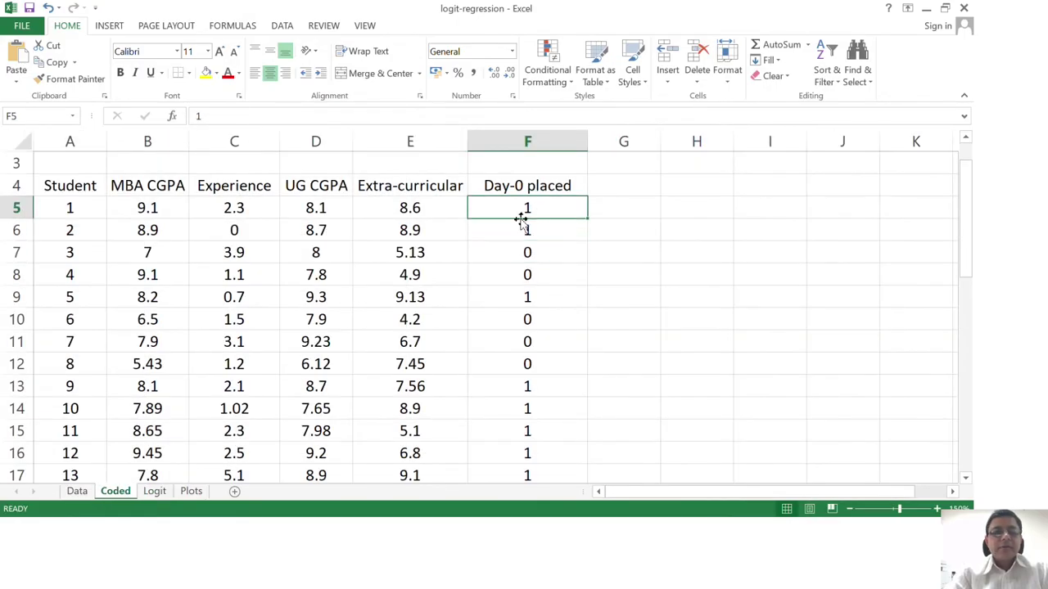
pyautogui.click(160, 495)
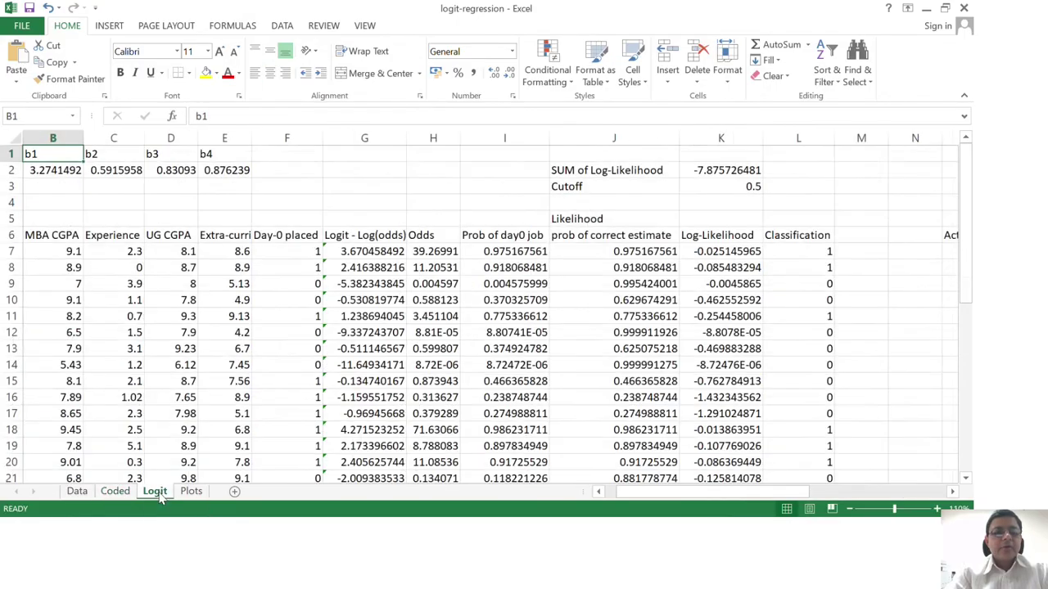
# Step: Enlarge the Logit sheet to 160% and select the Day-0 placed heading in F6
pyautogui.click(936, 509)
pyautogui.click(936, 509)
pyautogui.click(936, 509)
pyautogui.click(936, 509)
pyautogui.click(936, 509)
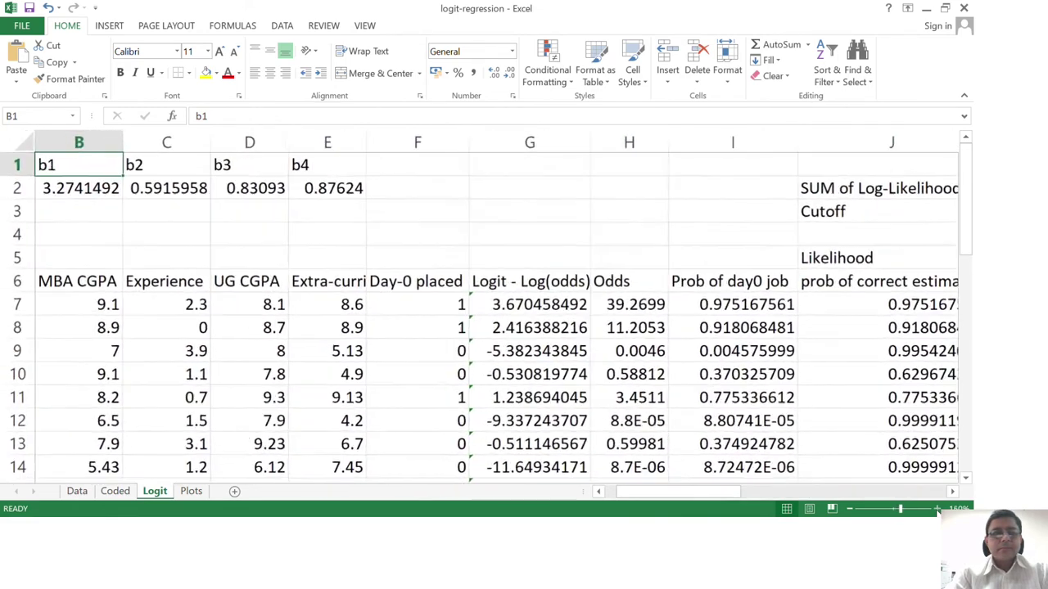
pyautogui.click(398, 259)
pyautogui.press('Down')
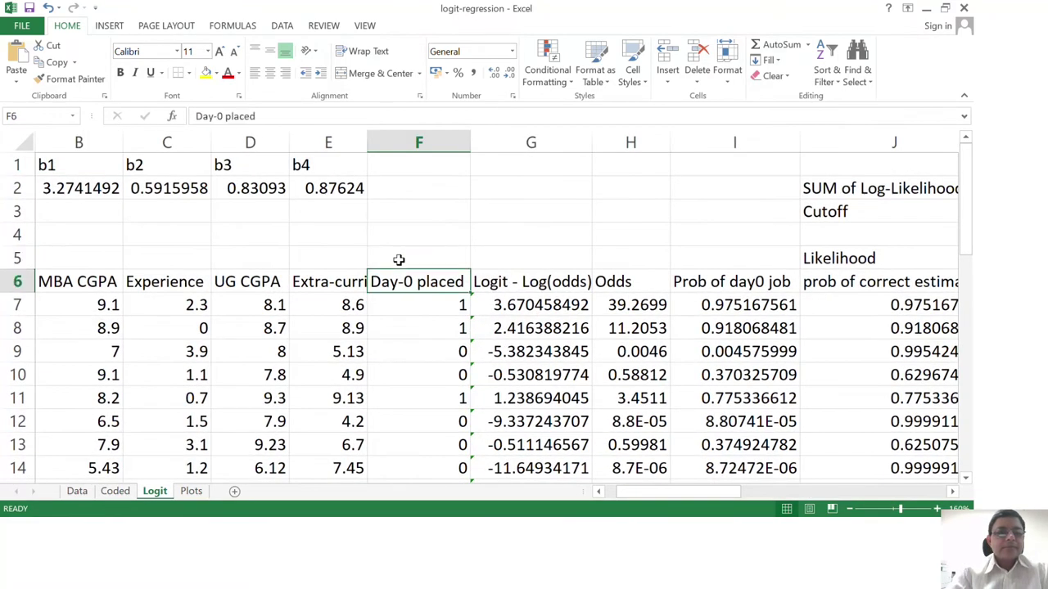
# Step: Look through the student records below the Student heading on the Logit sheet, ending back at cell A6
pyautogui.press('Left')
pyautogui.press('Left')
pyautogui.press('Left')
pyautogui.press('Left')
pyautogui.press('Left')
pyautogui.press('Down')
pyautogui.press('Down')
pyautogui.press('Down')
pyautogui.press('Down')
pyautogui.press('Down')
pyautogui.press('Down')
pyautogui.press('Down')
pyautogui.press('Down')
pyautogui.press('Down')
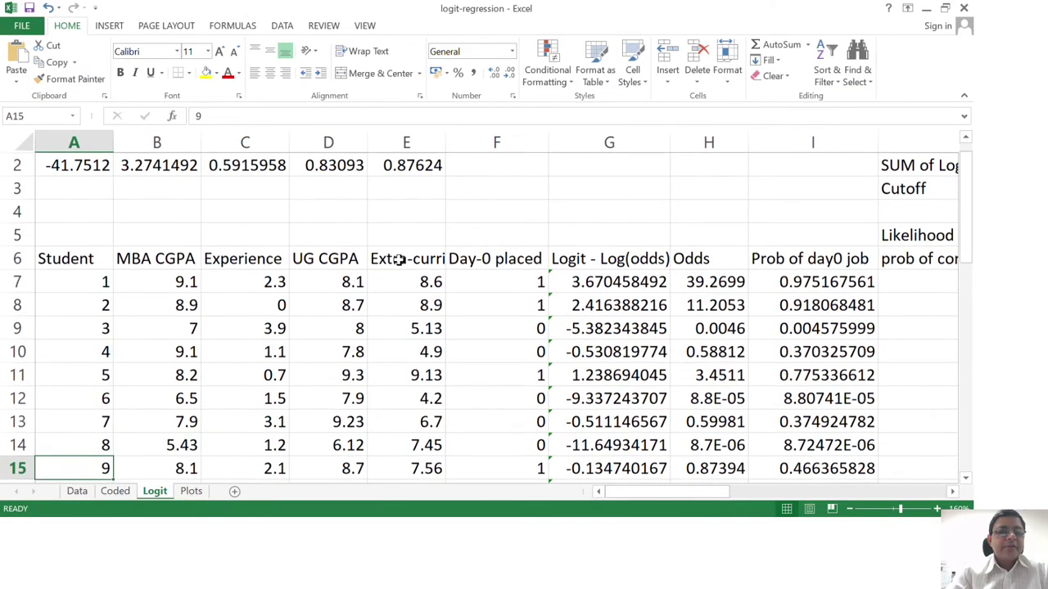
pyautogui.press('Down')
pyautogui.press('Down')
pyautogui.press('Down')
pyautogui.press('Down')
pyautogui.press('Up')
pyautogui.press('Up')
pyautogui.press('Up')
pyautogui.press('Up')
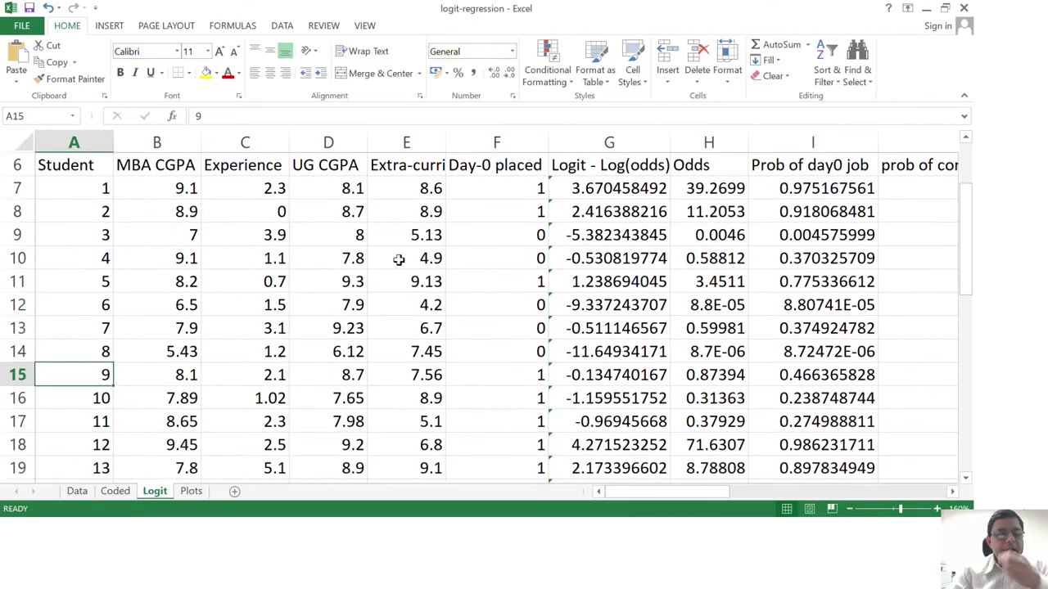
pyautogui.press('Up')
pyautogui.press('Up')
pyautogui.press('Up')
pyautogui.press('Up')
pyautogui.press('Up')
pyautogui.press('Up')
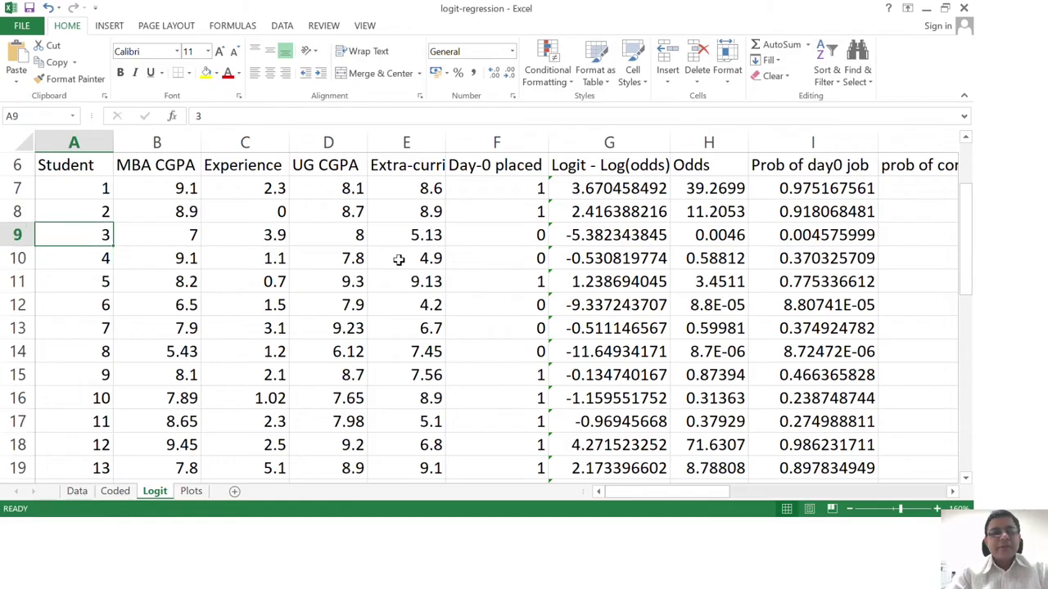
pyautogui.press('Up')
pyautogui.press('Up')
pyautogui.press('Up')
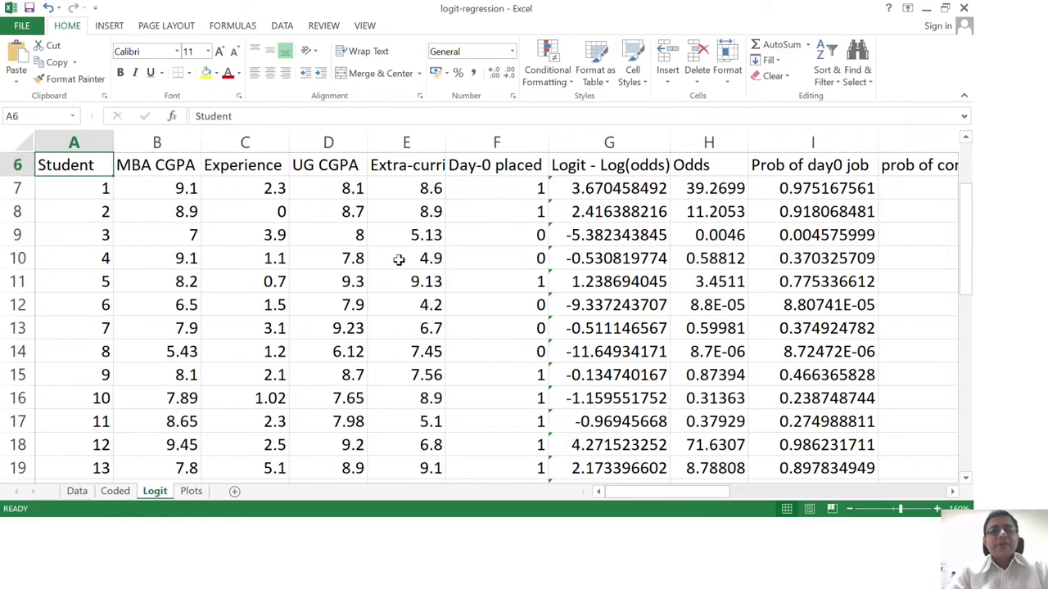
# Step: Highlight the student data from the Student column to Day-0 placed to review its extent, and return to the first student record
pyautogui.hotkey('shift', 'Right')
pyautogui.hotkey('shift', 'Right')
pyautogui.hotkey('shift', 'Right')
pyautogui.hotkey('shift', 'Right')
pyautogui.hotkey('shift', 'Right')
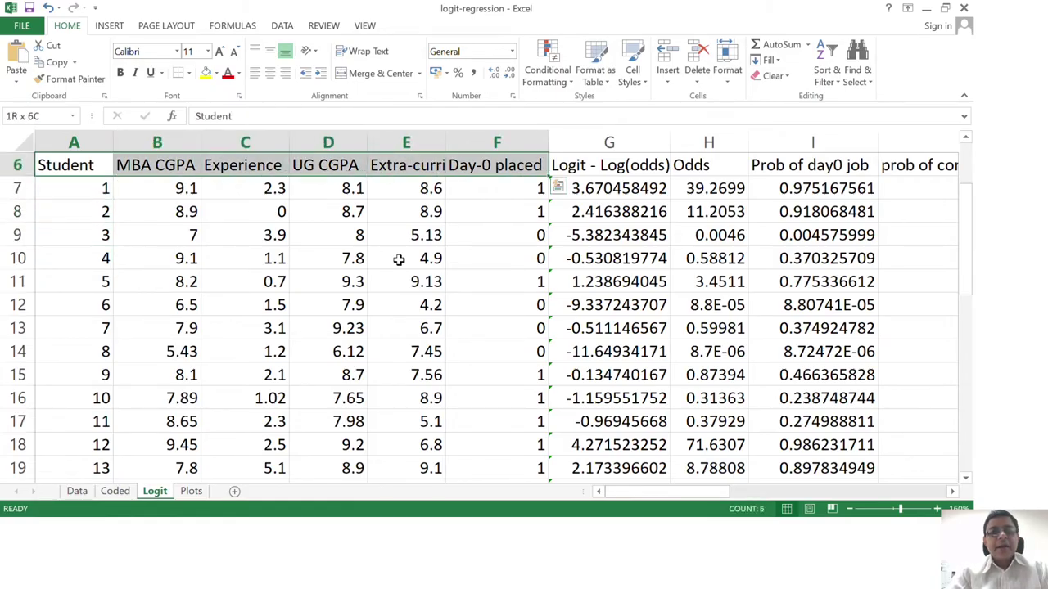
pyautogui.hotkey('shift', 'Down')
pyautogui.hotkey('shift', 'Down')
pyautogui.hotkey('shift', 'Down')
pyautogui.hotkey('shift', 'Down')
pyautogui.hotkey('shift', 'Down')
pyautogui.hotkey('shift', 'Down')
pyautogui.hotkey('shift', 'Down')
pyautogui.hotkey('shift', 'Down')
pyautogui.hotkey('shift', 'Down')
pyautogui.hotkey('shift', 'Down')
pyautogui.hotkey('shift', 'Down')
pyautogui.hotkey('shift', 'Down')
pyautogui.hotkey('shift', 'Down')
pyautogui.hotkey('shift', 'Down')
pyautogui.hotkey('shift', 'Down')
pyautogui.hotkey('shift', 'Down')
pyautogui.hotkey('shift', 'Down')
pyautogui.hotkey('shift', 'Down')
pyautogui.hotkey('shift', 'Down')
pyautogui.hotkey('shift', 'Down')
pyautogui.hotkey('shift', 'Down')
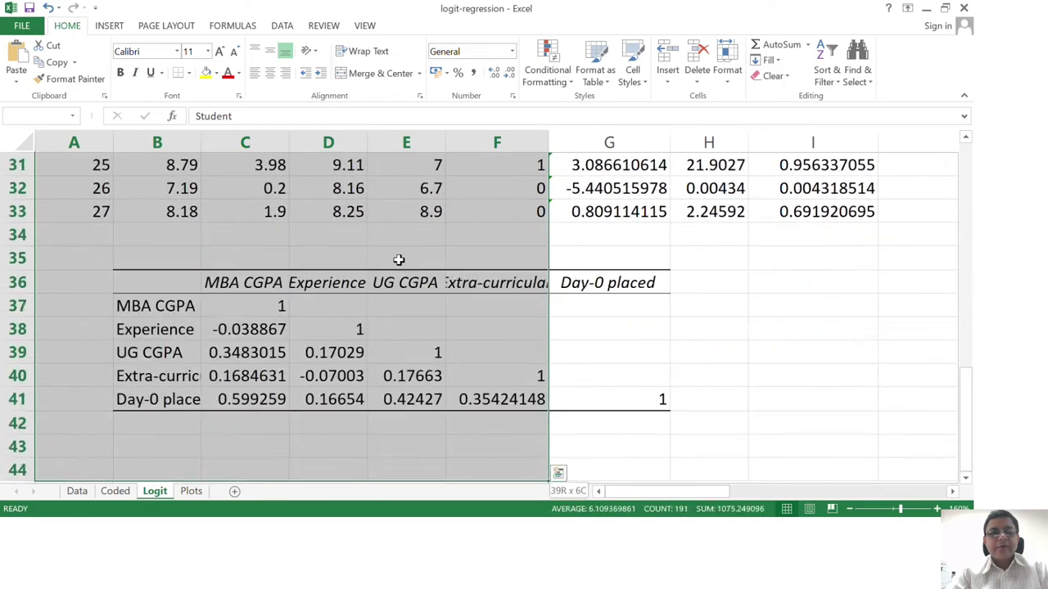
pyautogui.hotkey('shift', 'Up')
pyautogui.hotkey('shift', 'Up')
pyautogui.hotkey('shift', 'Up')
pyautogui.hotkey('shift', 'Up')
pyautogui.hotkey('shift', 'Up')
pyautogui.hotkey('shift', 'Up')
pyautogui.hotkey('shift', 'Up')
pyautogui.hotkey('shift', 'Up')
pyautogui.hotkey('shift', 'Up')
pyautogui.hotkey('shift', 'Up')
pyautogui.hotkey('shift', 'Up')
pyautogui.hotkey('shift', 'Up')
pyautogui.hotkey('shift', 'Up')
pyautogui.hotkey('shift', 'Up')
pyautogui.hotkey('shift', 'Up')
pyautogui.hotkey('shift', 'Up')
pyautogui.hotkey('shift', 'Up')
pyautogui.hotkey('shift', 'Up')
pyautogui.hotkey('shift', 'Up')
pyautogui.hotkey('shift', 'Up')
pyautogui.hotkey('shift', 'Up')
pyautogui.hotkey('shift', 'Up')
pyautogui.hotkey('shift', 'Up')
pyautogui.hotkey('shift', 'Up')
pyautogui.hotkey('shift', 'Up')
pyautogui.hotkey('shift', 'Up')
pyautogui.hotkey('shift', 'Up')
pyautogui.hotkey('shift', 'Up')
pyautogui.hotkey('shift', 'Up')
pyautogui.hotkey('shift', 'Up')
pyautogui.hotkey('shift', 'Up')
pyautogui.hotkey('shift', 'Up')
pyautogui.hotkey('shift', 'Up')
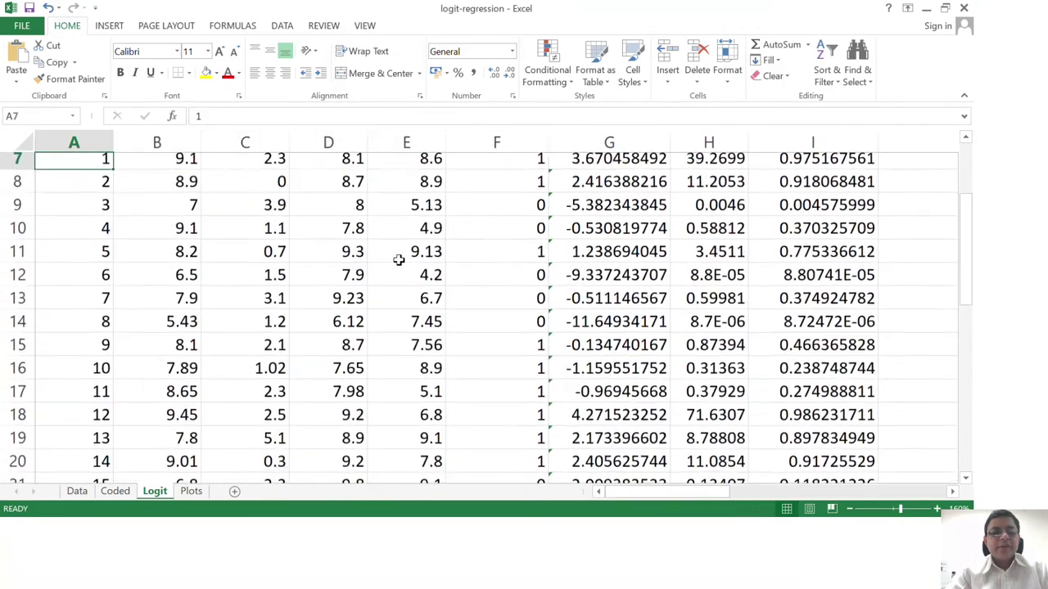
# Step: Go down past the student records to view the correlation matrix beneath the data
pyautogui.press('Down')
pyautogui.press('Down')
pyautogui.press('Down')
pyautogui.press('Down')
pyautogui.press('Down')
pyautogui.press('Down')
pyautogui.press('Down')
pyautogui.press('Down')
pyautogui.press('Down')
pyautogui.press('Down')
pyautogui.press('Down')
pyautogui.press('Down')
pyautogui.press('Down')
pyautogui.press('Down')
pyautogui.press('Down')
pyautogui.press('Down')
pyautogui.press('Down')
pyautogui.press('Down')
pyautogui.press('Down')
pyautogui.press('Down')
pyautogui.press('Down')
pyautogui.press('Down')
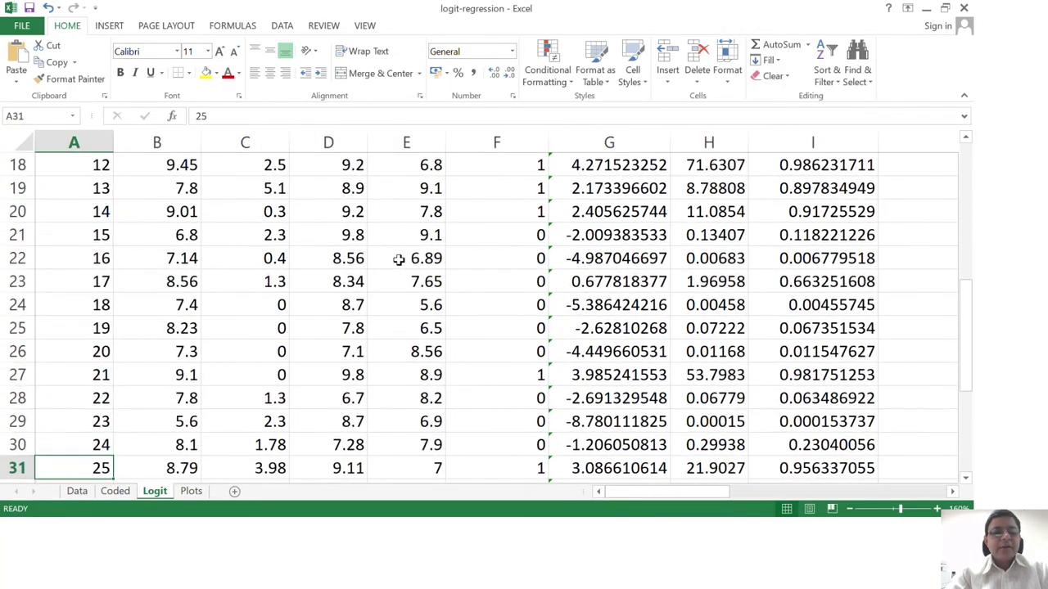
pyautogui.press('Down')
pyautogui.press('Down')
pyautogui.press('Down')
pyautogui.press('Down')
pyautogui.press('Down')
pyautogui.press('Down')
pyautogui.press('Down')
pyautogui.press('Down')
pyautogui.press('Down')
pyautogui.press('Down')
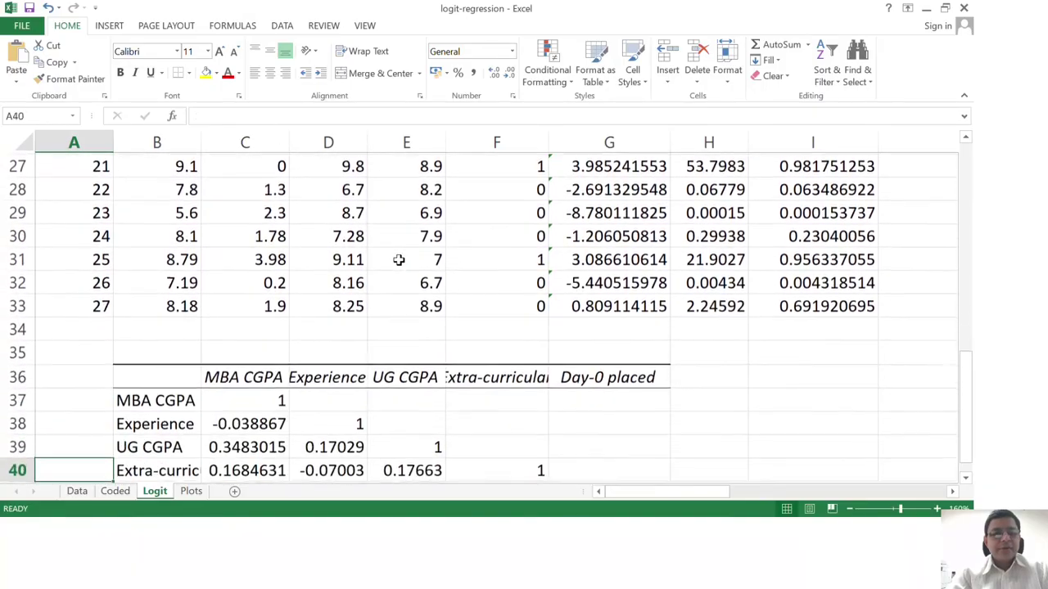
pyautogui.press('Down')
pyautogui.press('Down')
pyautogui.press('Down')
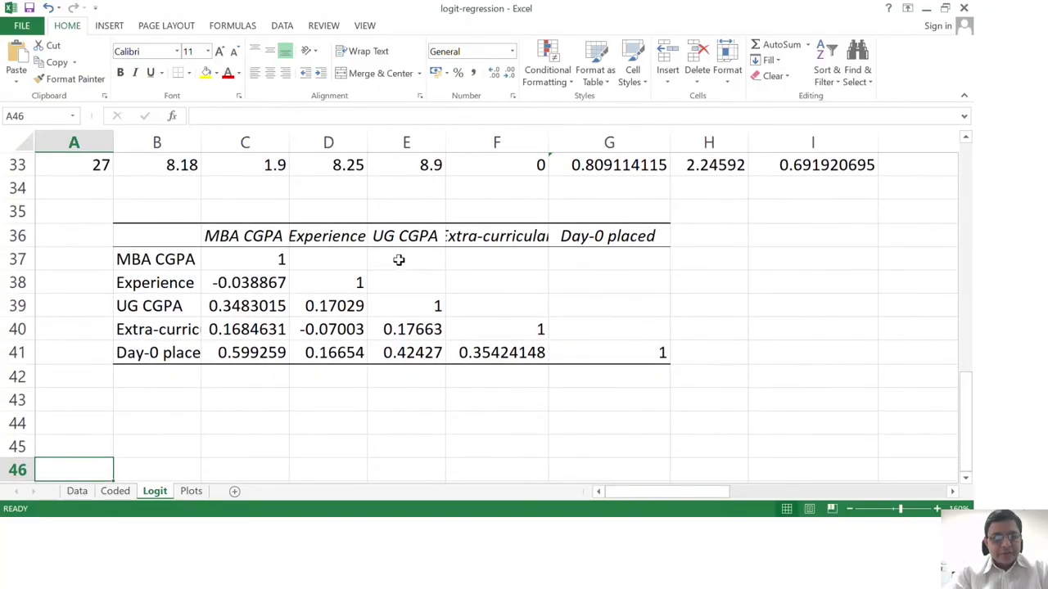
# Step: Examine the MBA CGPA row of the correlation matrix, highlighting its blank cells D37:G37
pyautogui.click(256, 259)
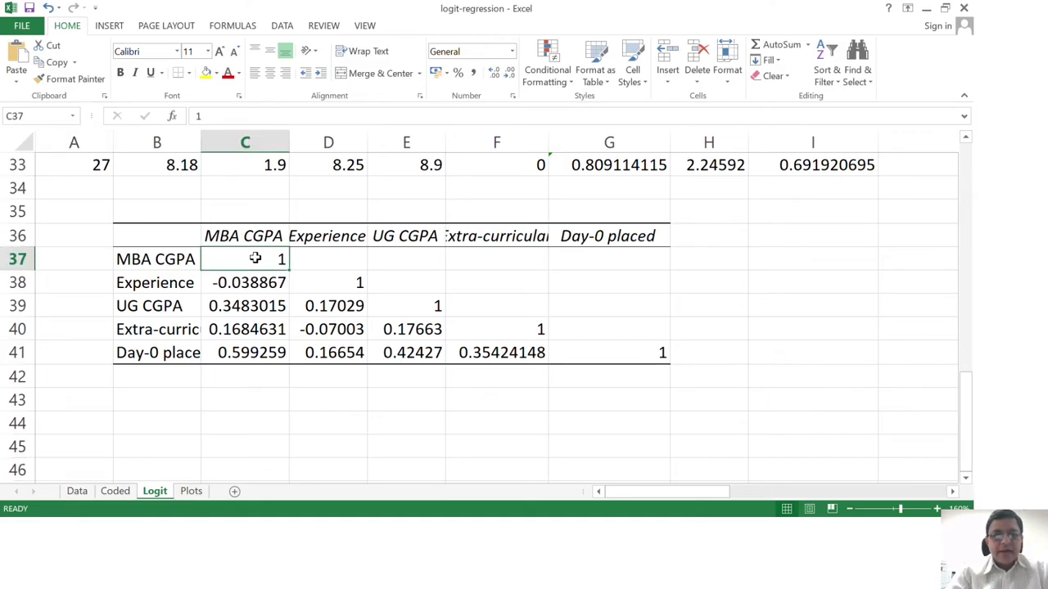
pyautogui.press('Right')
pyautogui.hotkey('shift', 'Right')
pyautogui.hotkey('shift', 'Right')
pyautogui.hotkey('shift', 'Right')
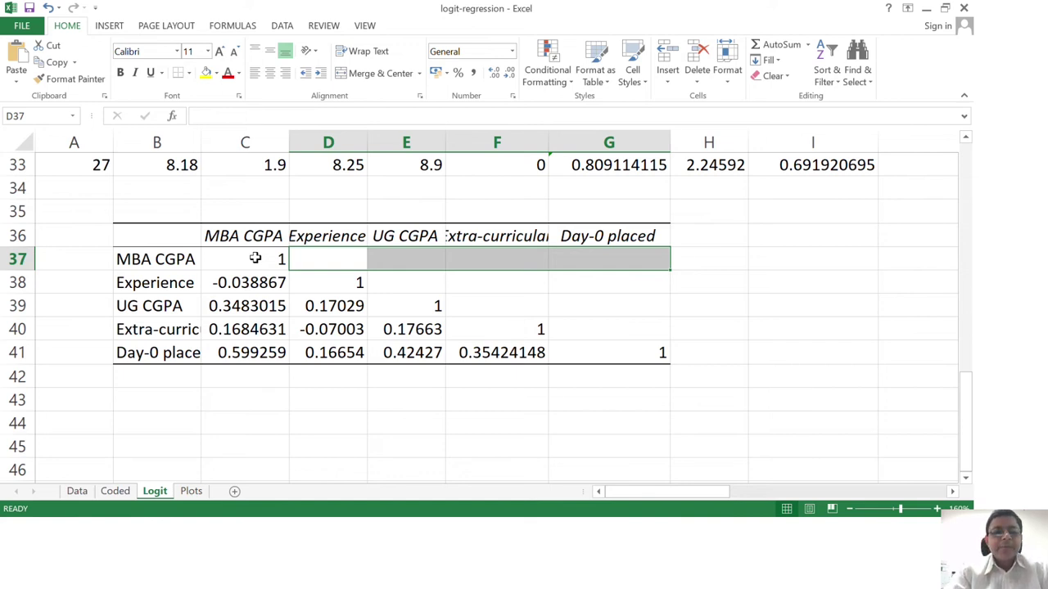
# Step: Examine the correlations of MBA CGPA with Experience and with UG CGPA in the matrix
pyautogui.click(164, 284)
pyautogui.click(234, 235)
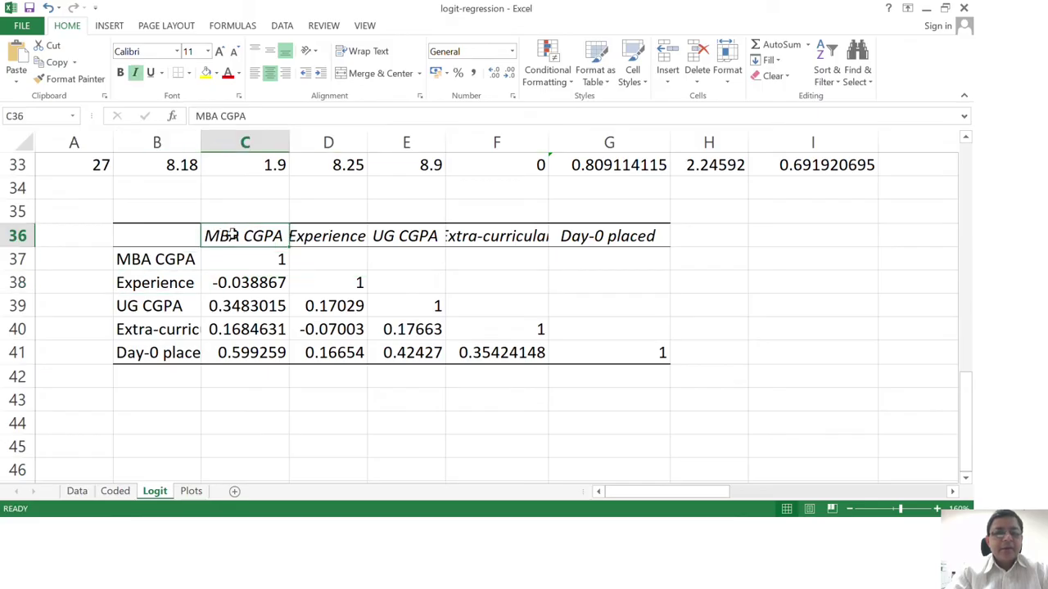
pyautogui.click(235, 283)
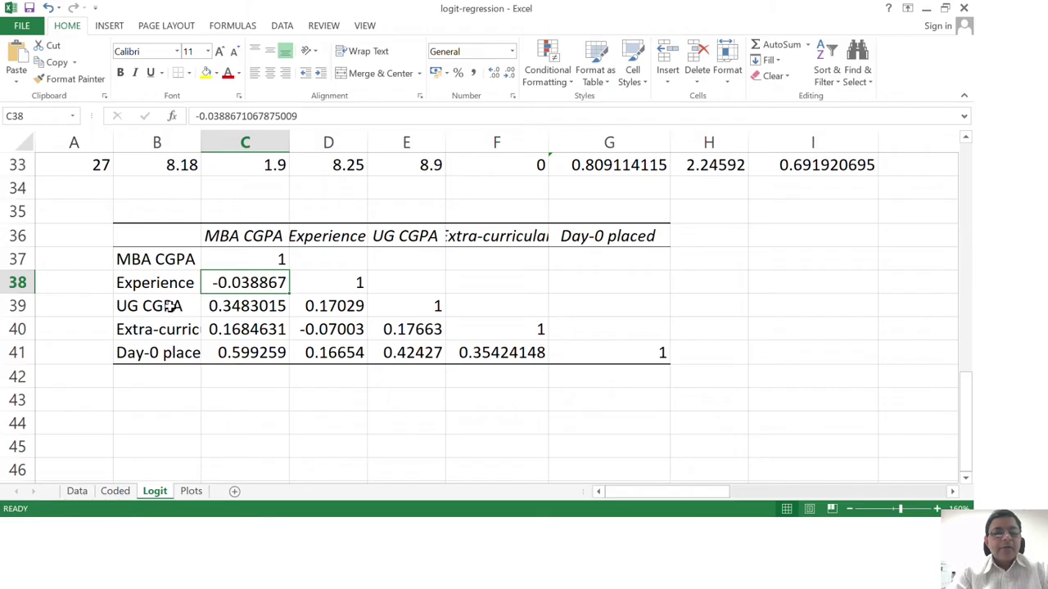
pyautogui.click(167, 306)
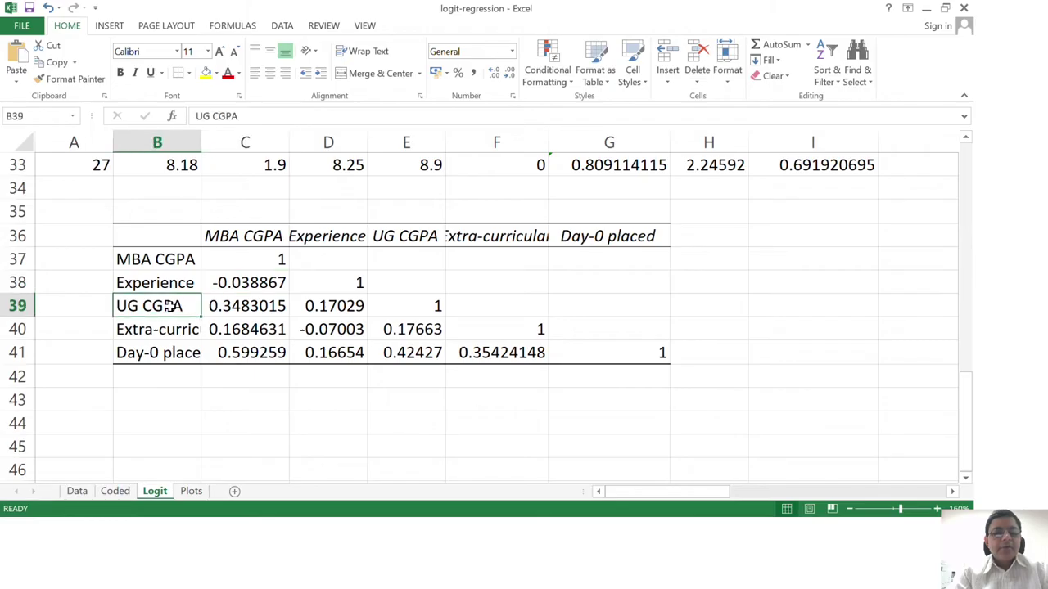
pyautogui.click(258, 232)
pyautogui.click(248, 305)
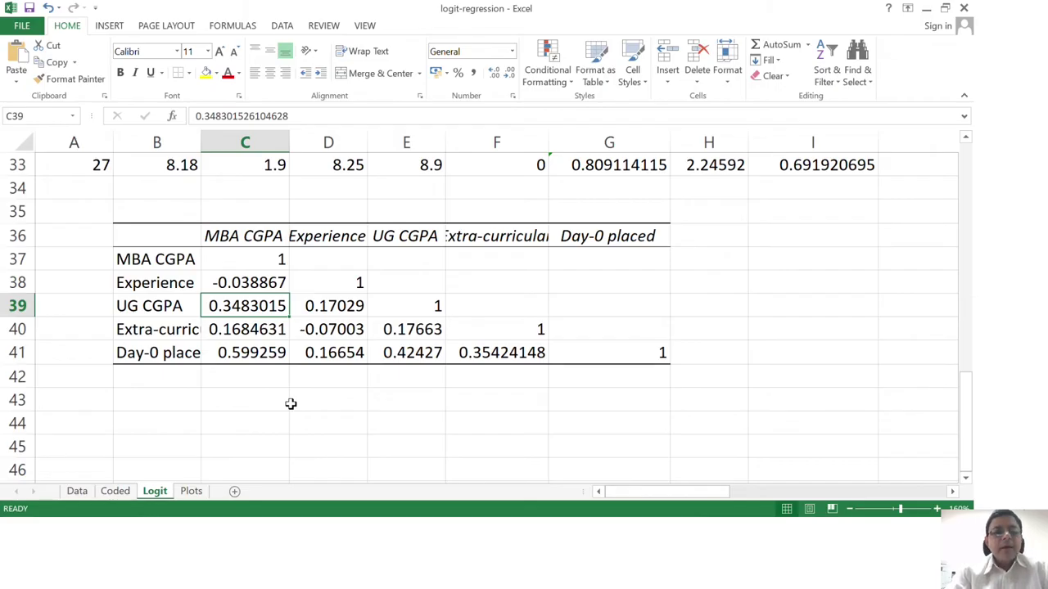
# Step: Highlight the Day-0 placed correlations with all four predictors in C41:F41
pyautogui.click(257, 351)
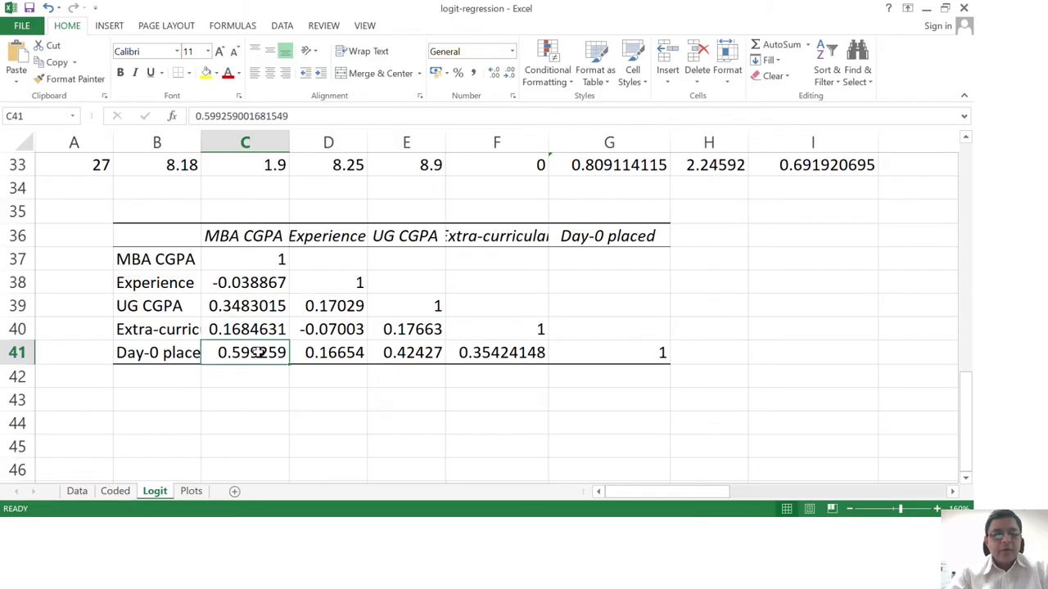
pyautogui.hotkey('shift', 'Right')
pyautogui.hotkey('shift', 'Right')
pyautogui.hotkey('shift', 'Right')
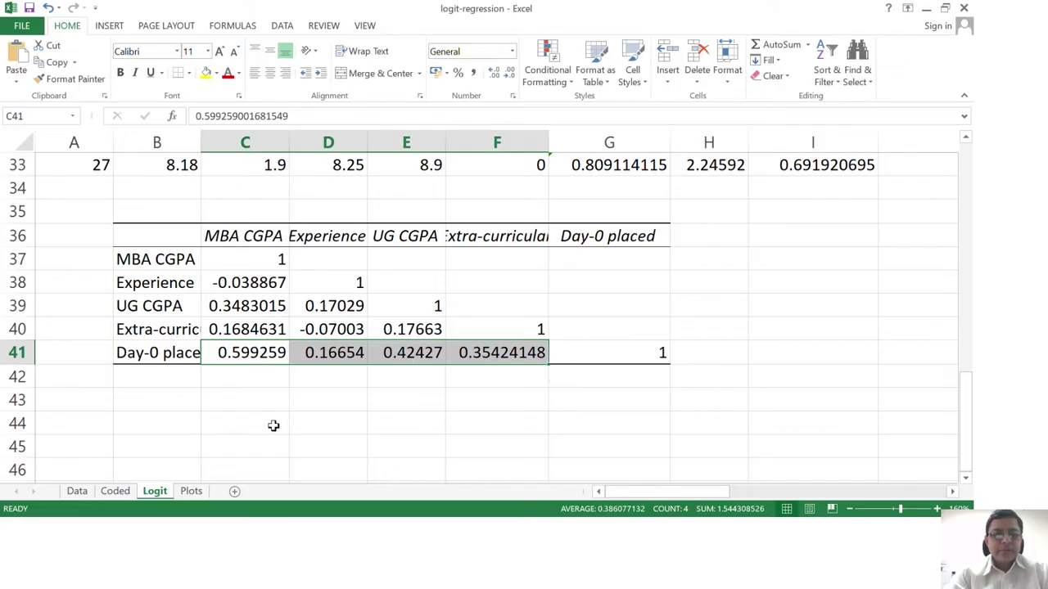
# Step: Examine one by one the Day-0 placed correlations with MBA CGPA, Experience, UG CGPA and Extra-curricular
pyautogui.click(264, 232)
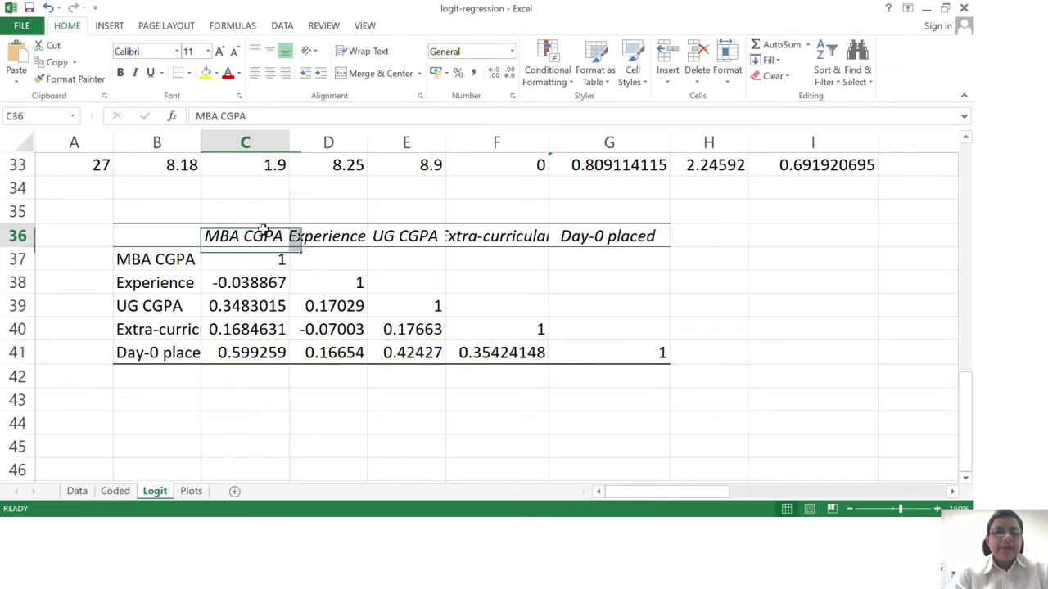
pyautogui.click(256, 351)
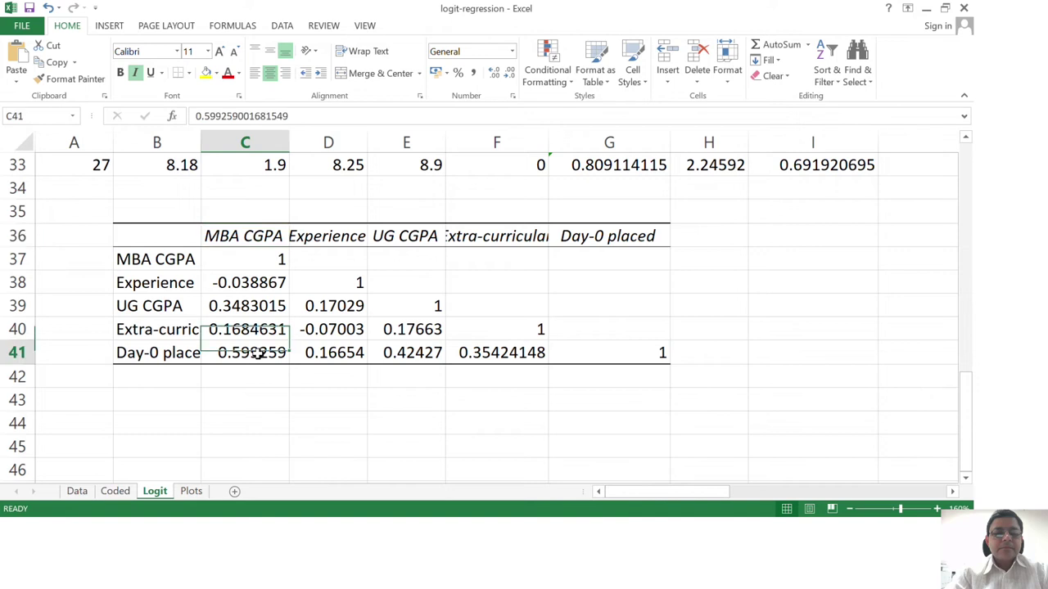
pyautogui.click(160, 354)
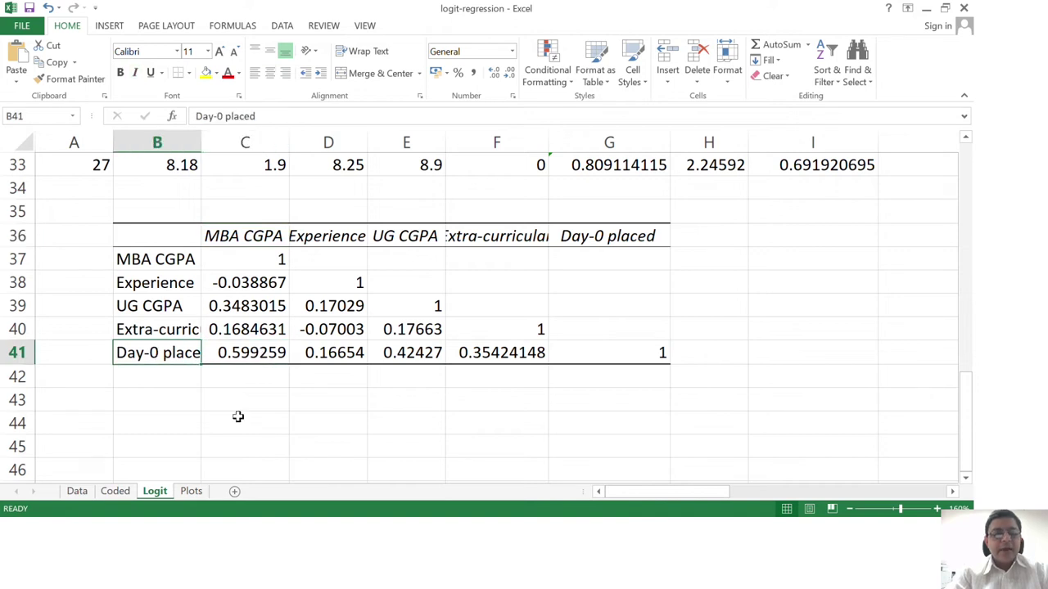
pyautogui.click(264, 354)
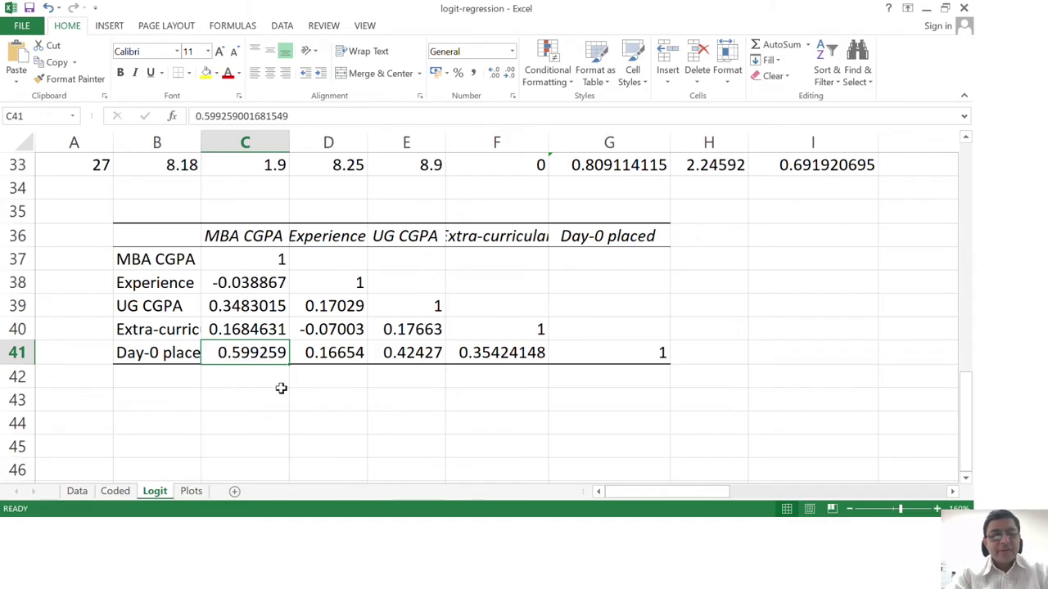
pyautogui.click(352, 345)
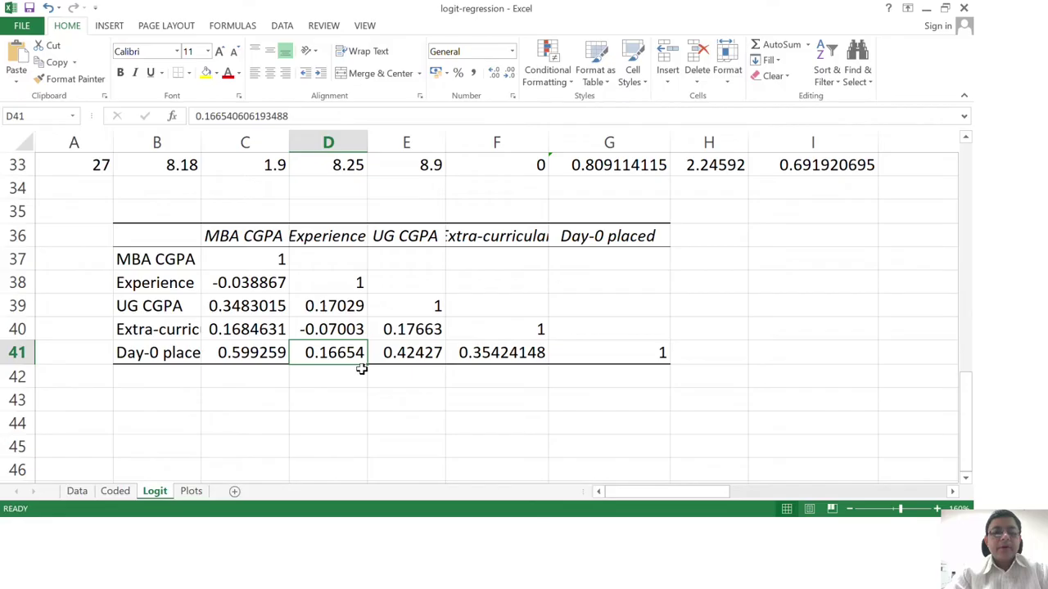
pyautogui.click(425, 357)
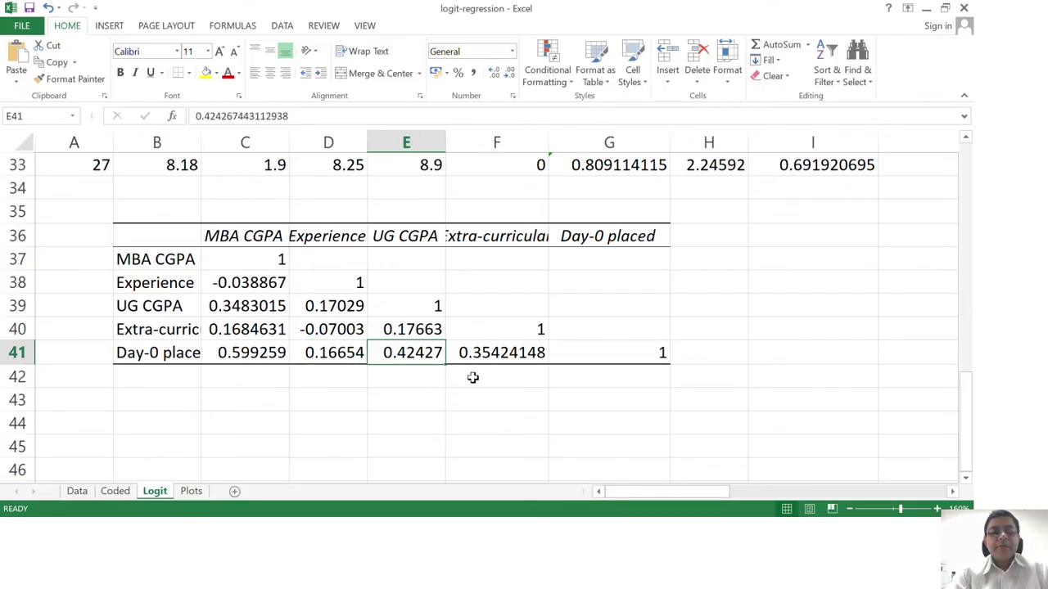
pyautogui.click(501, 347)
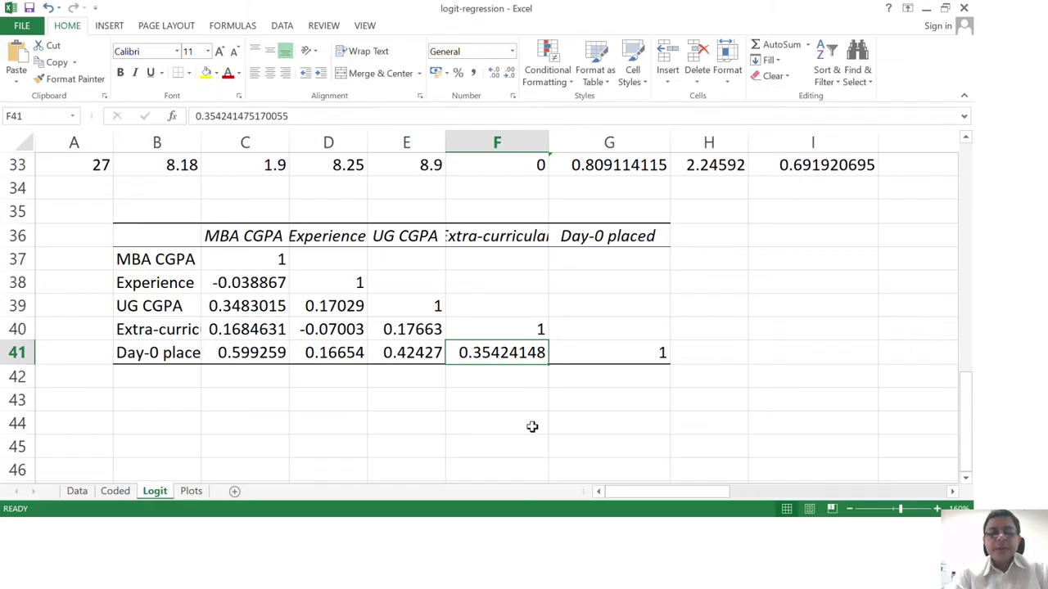
# Step: Highlight the Day-0 placed correlations from Extra-curricular back to MBA CGPA for comparison
pyautogui.hotkey('shift', 'Left')
pyautogui.hotkey('shift', 'Left')
pyautogui.hotkey('shift', 'Left')
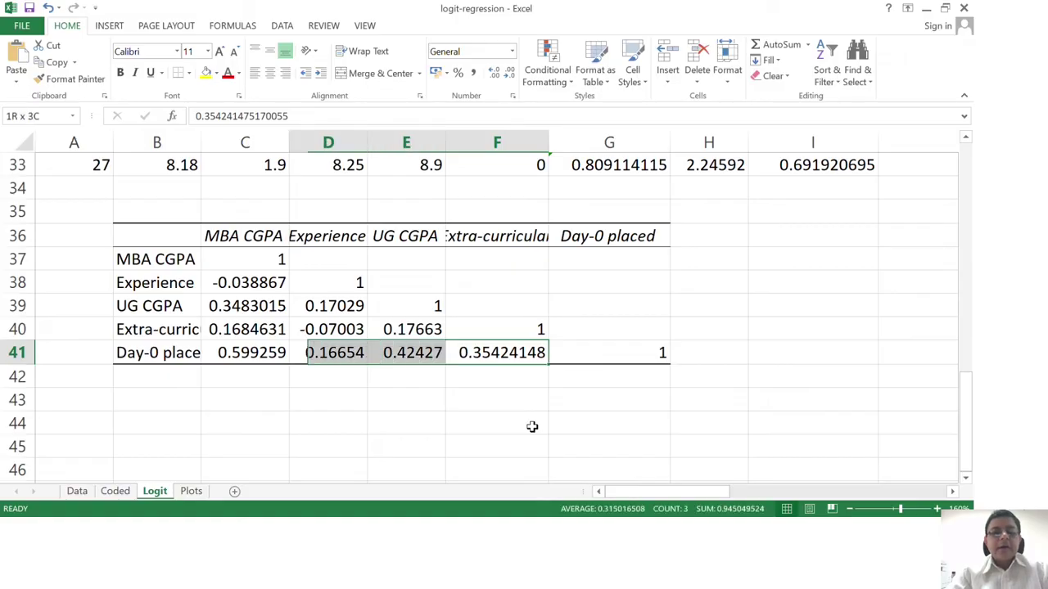
# Step: Examine the correlations among the predictors in C38:E40, including UG CGPA with MBA CGPA and Extra-curricular with Experience
pyautogui.hotkey('shift', 'Left')
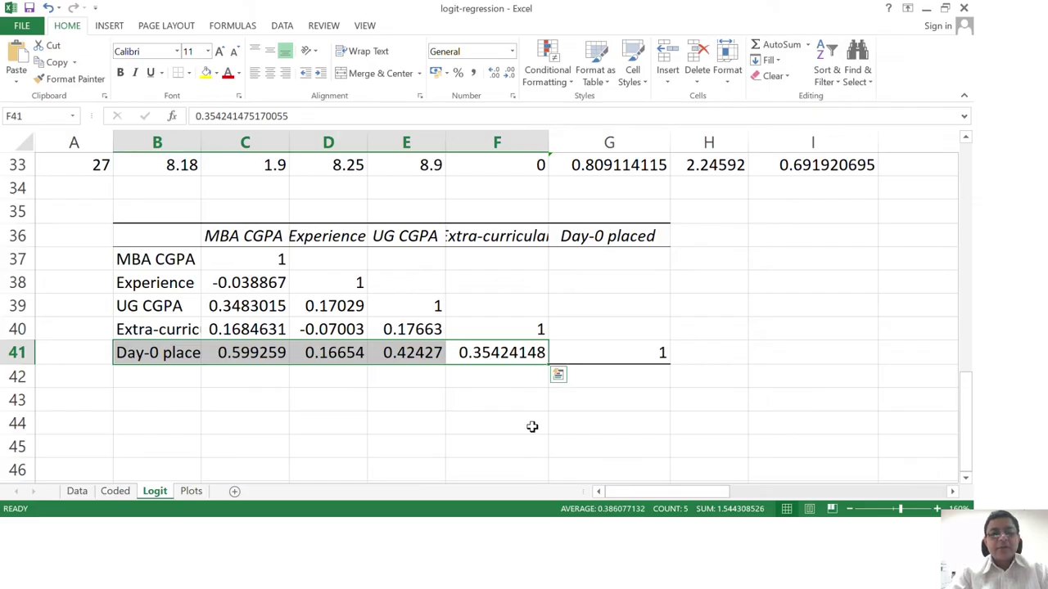
pyautogui.press('Up')
pyautogui.press('Left')
pyautogui.hotkey('shift', 'Left')
pyautogui.hotkey('shift', 'Left')
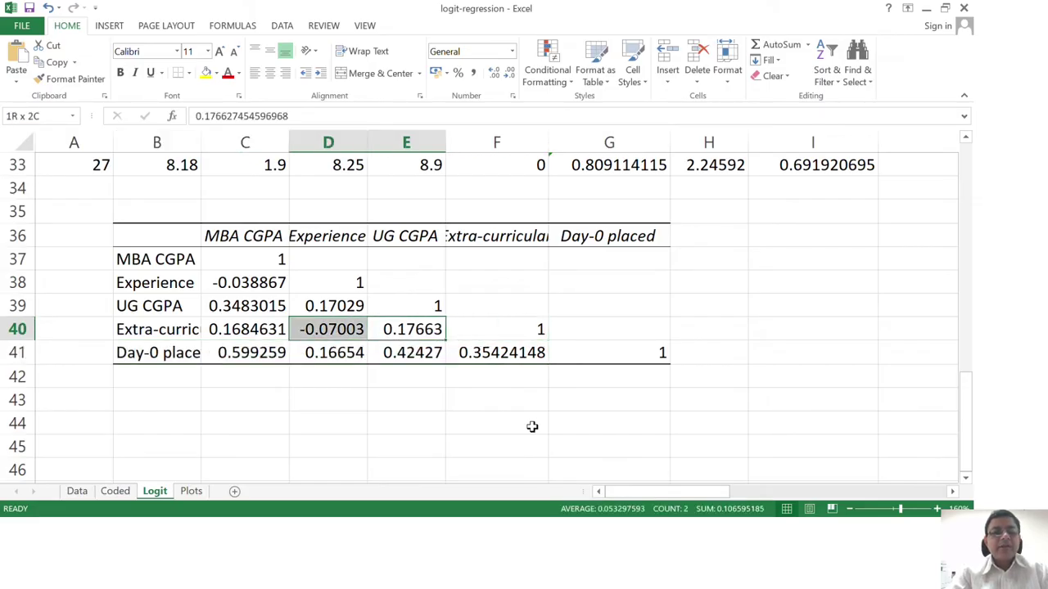
pyautogui.hotkey('shift', 'Up')
pyautogui.hotkey('shift', 'Up')
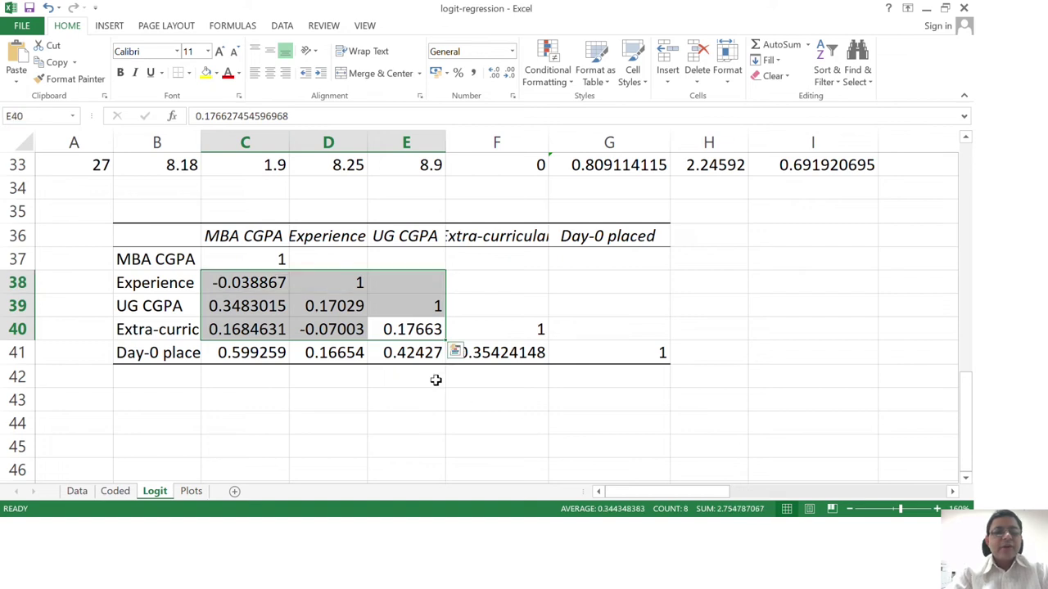
pyautogui.click(273, 305)
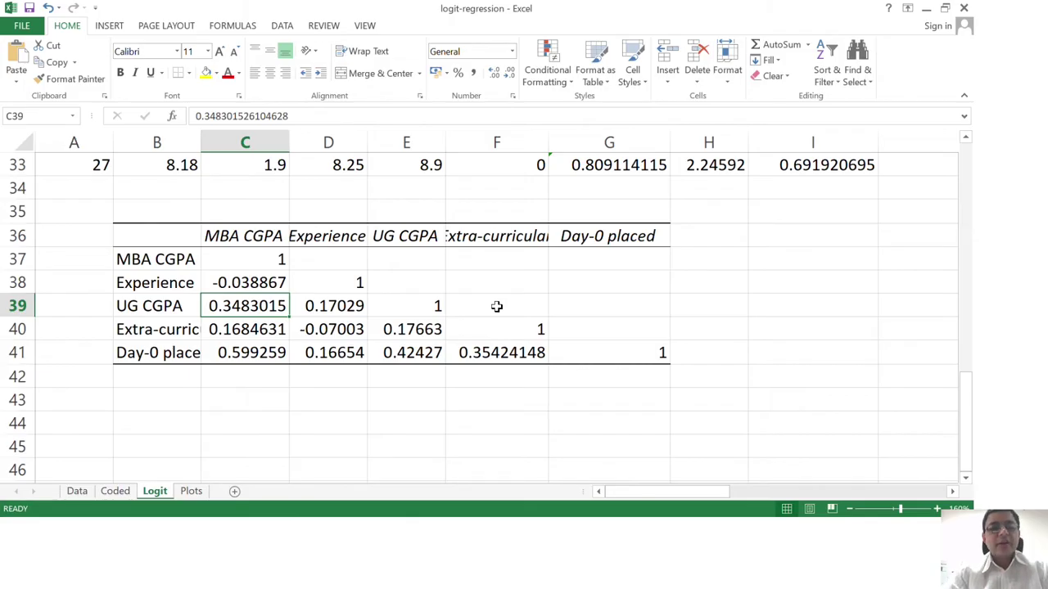
pyautogui.click(352, 330)
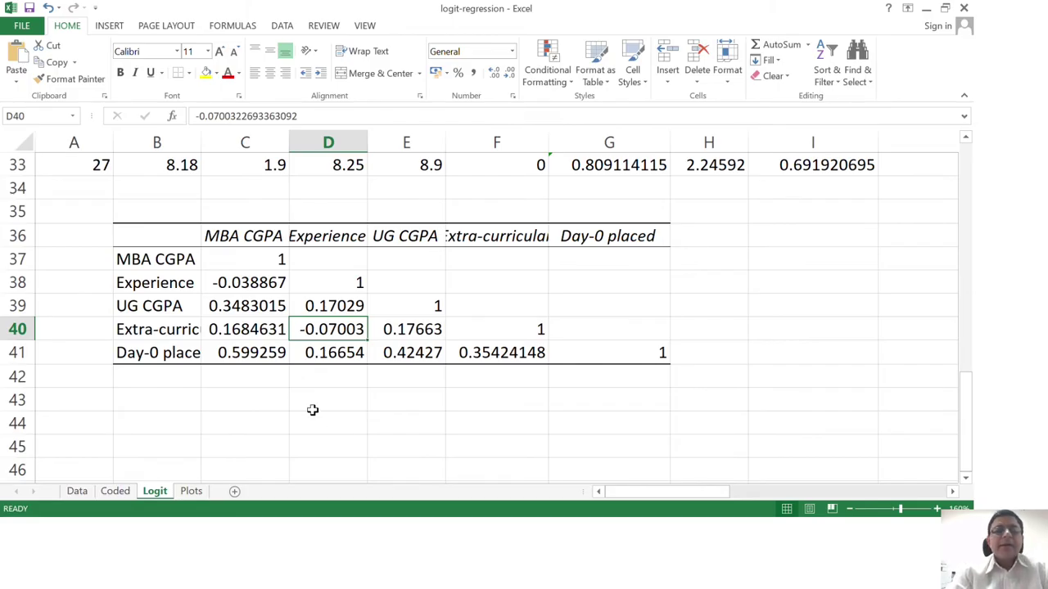
# Step: Highlight the Day-0 placed correlations along row 41, starting from MBA CGPA in C41
pyautogui.click(265, 355)
pyautogui.hotkey('shift', 'Right')
pyautogui.hotkey('shift', 'Right')
pyautogui.hotkey('shift', 'Right')
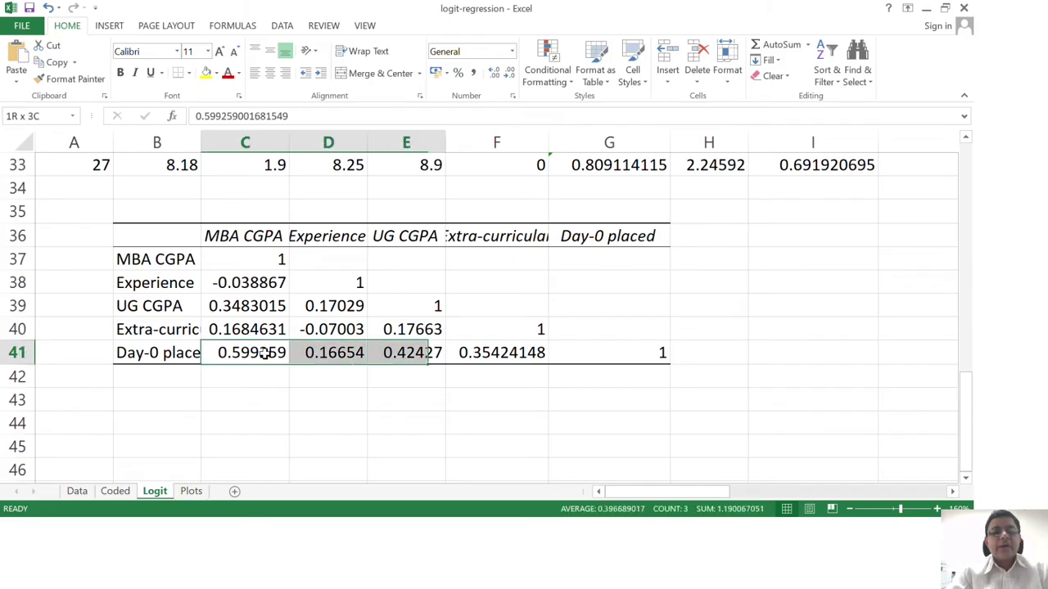
pyautogui.click(187, 397)
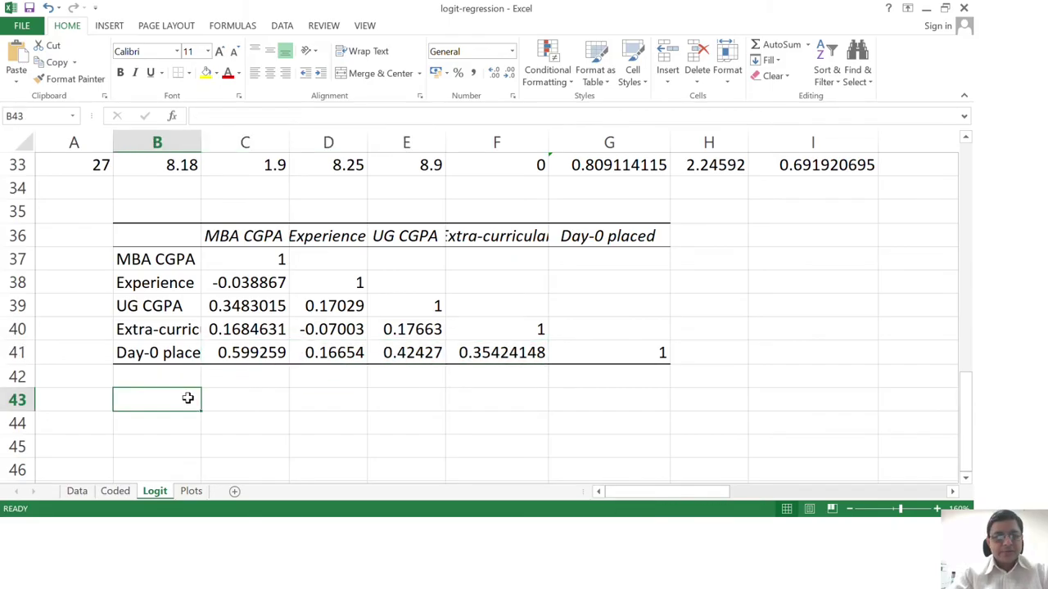
# Step: Look through the student records above the correlation matrix, going along the MBA CGPA column
pyautogui.press('Up')
pyautogui.press('Up')
pyautogui.press('Up')
pyautogui.press('Up')
pyautogui.press('Up')
pyautogui.press('Up')
pyautogui.press('Up')
pyautogui.press('Up')
pyautogui.press('Up')
pyautogui.press('Up')
pyautogui.press('Up')
pyautogui.press('Up')
pyautogui.press('Up')
pyautogui.press('Up')
pyautogui.press('Up')
pyautogui.press('Up')
pyautogui.press('Up')
pyautogui.press('Up')
pyautogui.press('Up')
pyautogui.press('Up')
pyautogui.press('Up')
pyautogui.press('Up')
pyautogui.press('Up')
pyautogui.press('Up')
pyautogui.press('Up')
pyautogui.press('Up')
pyautogui.press('Up')
pyautogui.press('Up')
pyautogui.press('Up')
pyautogui.press('Up')
pyautogui.press('Up')
pyautogui.press('Up')
pyautogui.press('Up')
pyautogui.press('Up')
pyautogui.press('Up')
pyautogui.press('Up')
pyautogui.press('Up')
pyautogui.press('Up')
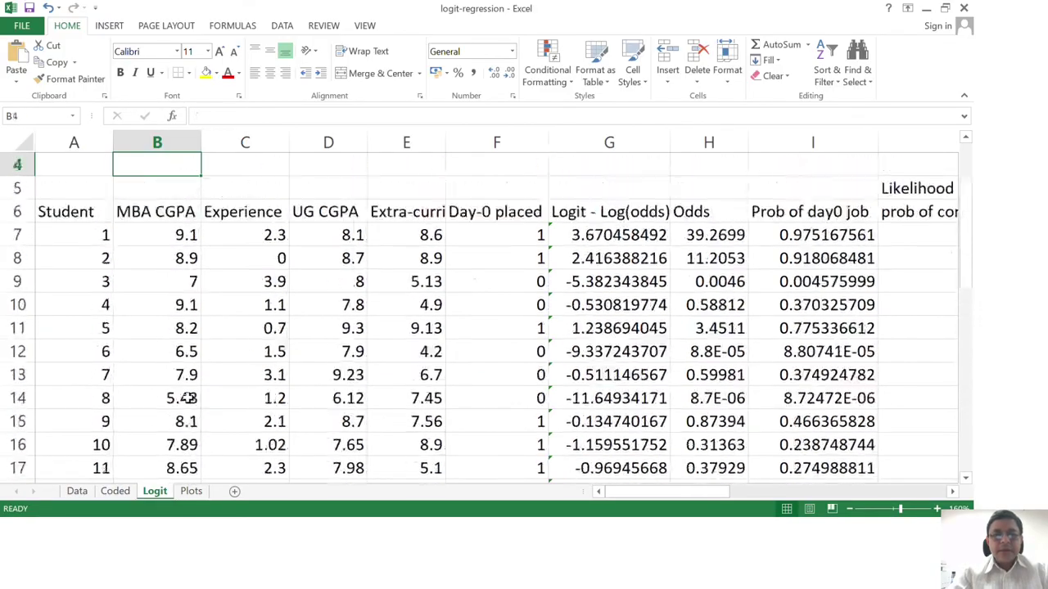
pyautogui.press('Down')
pyautogui.press('Down')
pyautogui.press('Down')
pyautogui.press('Down')
pyautogui.press('Down')
pyautogui.press('Down')
pyautogui.press('Down')
pyautogui.press('Down')
pyautogui.press('Down')
pyautogui.press('Down')
pyautogui.press('Down')
pyautogui.press('Down')
pyautogui.press('Down')
pyautogui.press('Down')
pyautogui.press('Down')
pyautogui.press('Down')
pyautogui.press('Down')
pyautogui.press('Down')
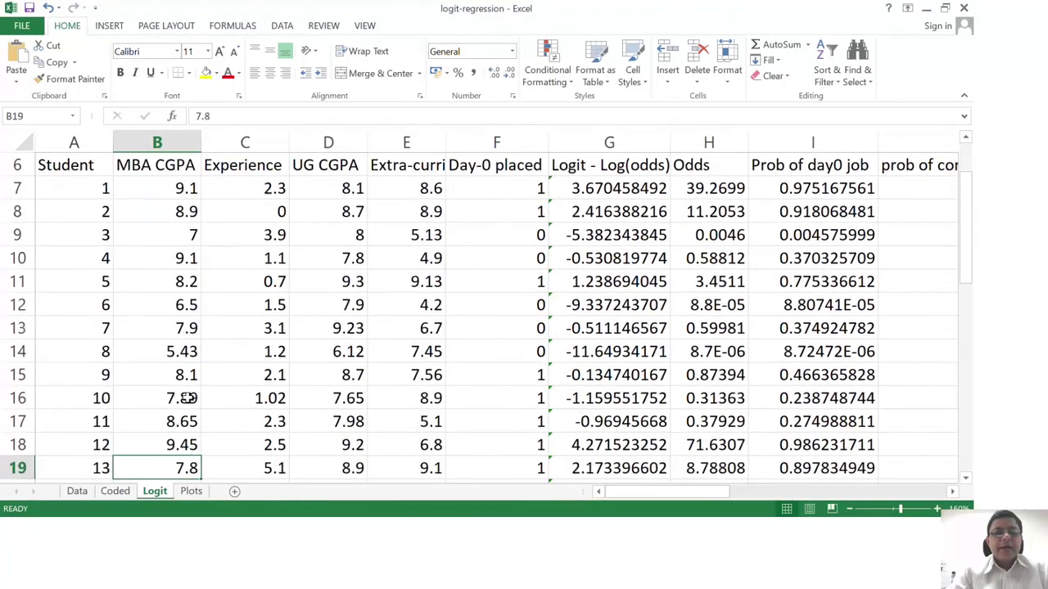
pyautogui.press('Down')
pyautogui.press('Down')
pyautogui.press('Down')
pyautogui.press('Up')
pyautogui.press('Up')
pyautogui.press('Up')
pyautogui.press('Up')
pyautogui.press('Up')
pyautogui.press('Up')
pyautogui.press('Up')
pyautogui.press('Up')
pyautogui.press('Up')
pyautogui.press('Up')
pyautogui.press('Up')
pyautogui.press('Up')
pyautogui.press('Up')
pyautogui.press('Up')
pyautogui.press('Up')
pyautogui.press('Up')
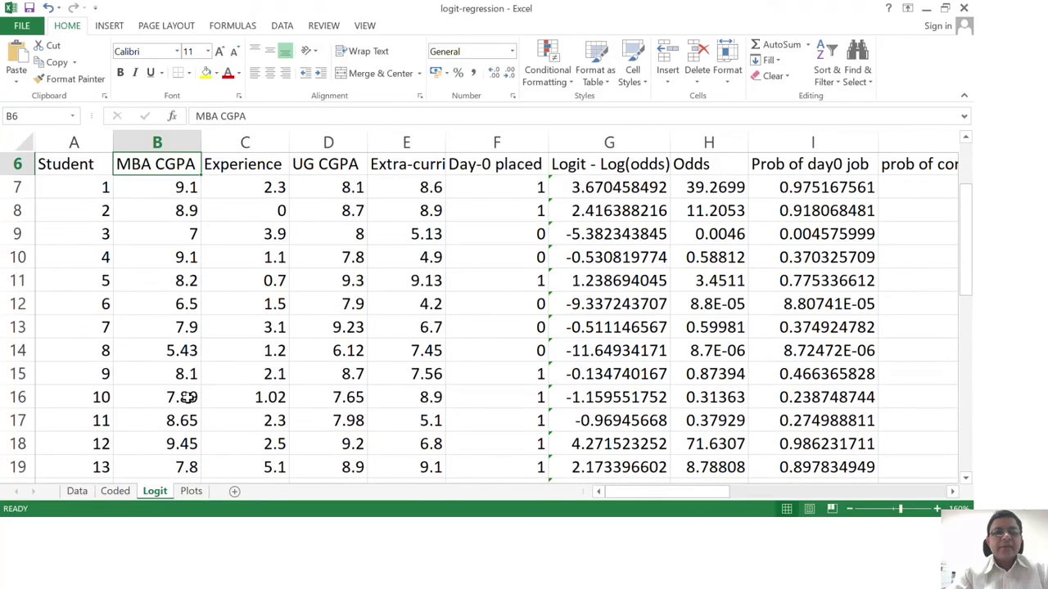
# Step: Point out the Day-0 placed header in F6 and view the first student's Logit - Log(odds) formula in G7
pyautogui.press('Up')
pyautogui.press('Down')
pyautogui.press('Right')
pyautogui.press('Right')
pyautogui.press('Right')
pyautogui.press('Right')
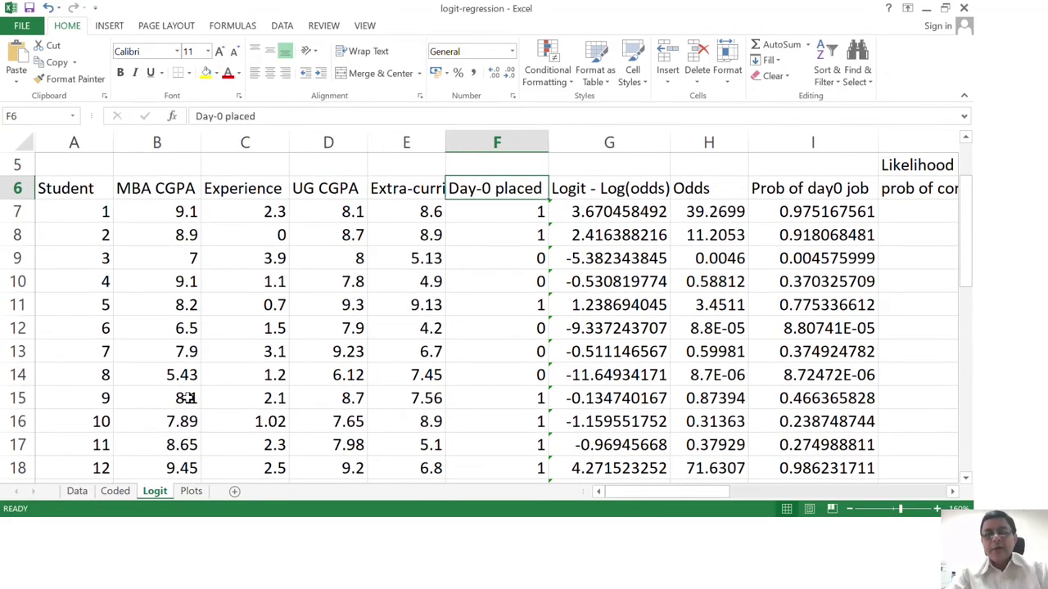
pyautogui.click(624, 207)
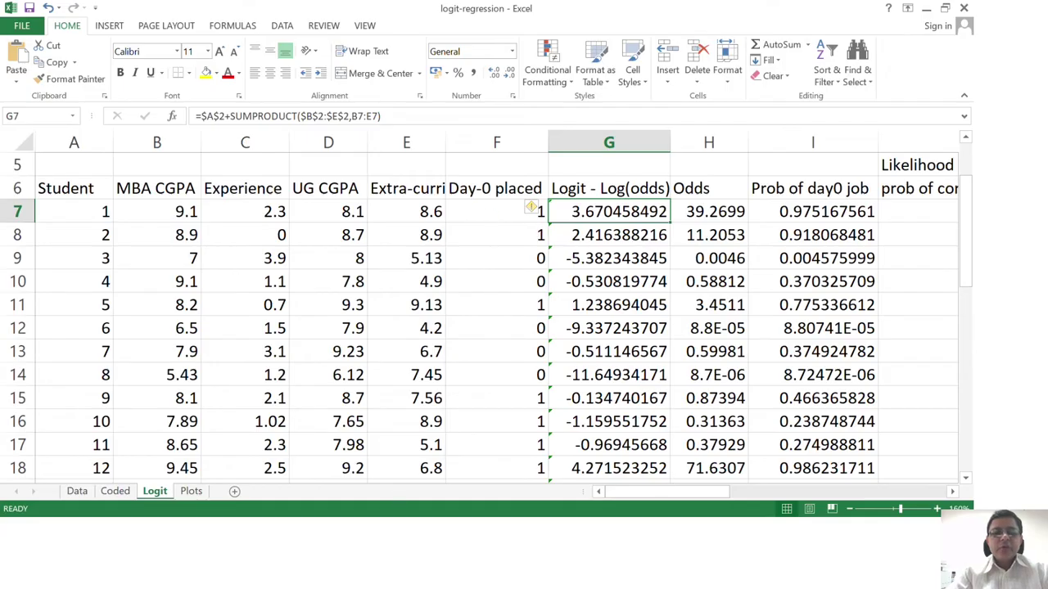
# Step: Review the log-odds, odds and probability equations on slide 8 in PowerPoint and return to the Excel workbook
pyautogui.click(321, 466)
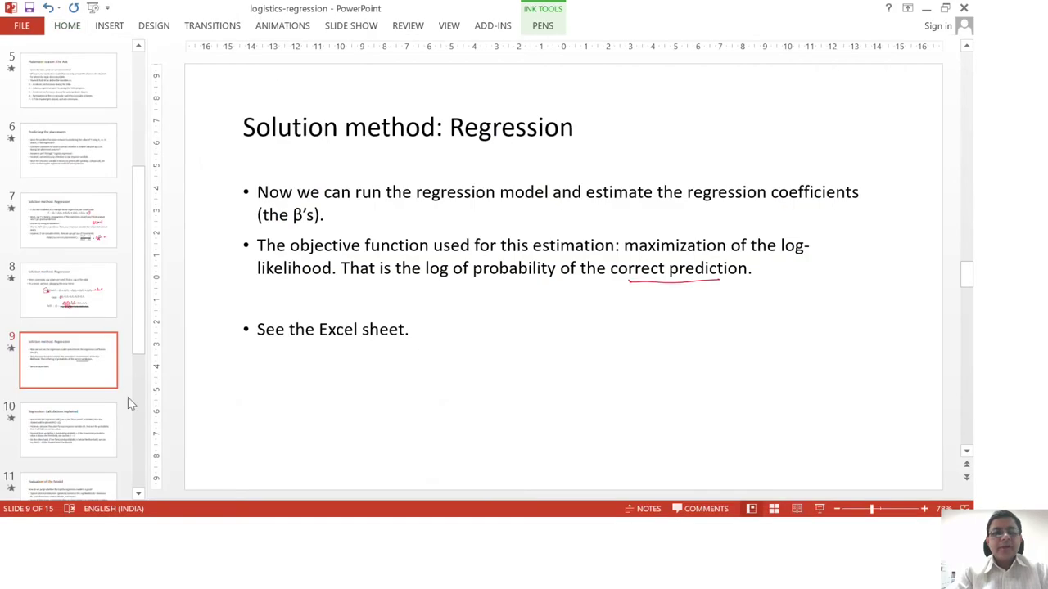
pyautogui.click(57, 287)
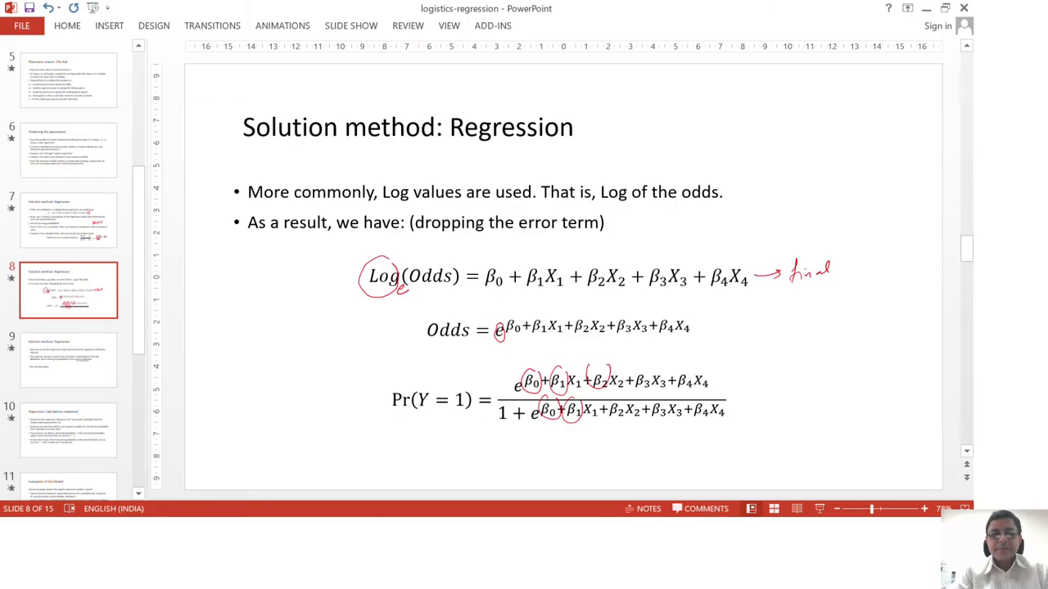
pyautogui.hotkey('alt', 'Tab')
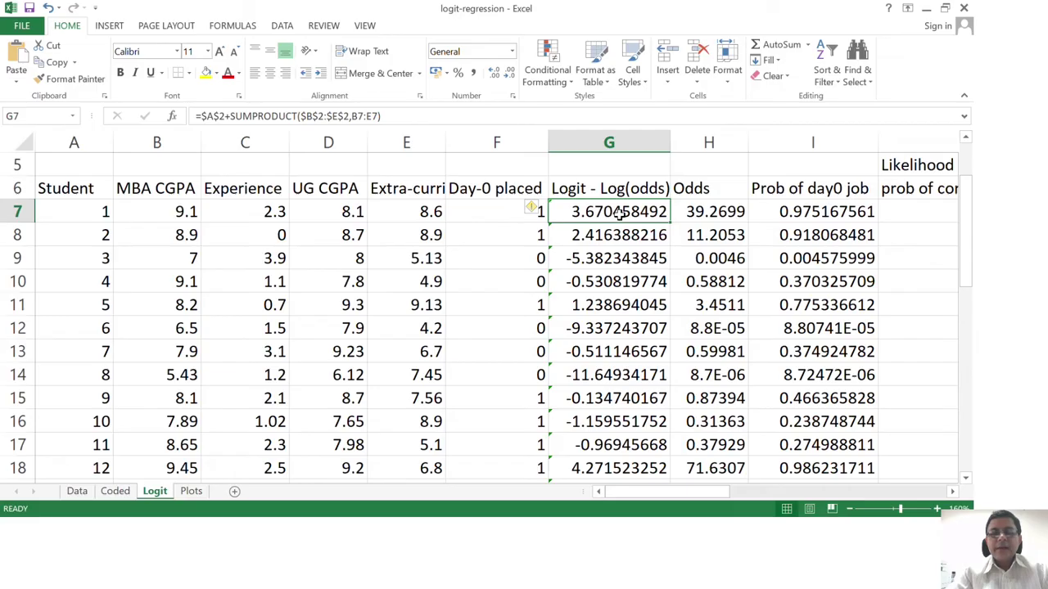
# Step: Highlight the regression coefficient labels b0 to b4 in A1:E1 of the Logit sheet
pyautogui.click(469, 200)
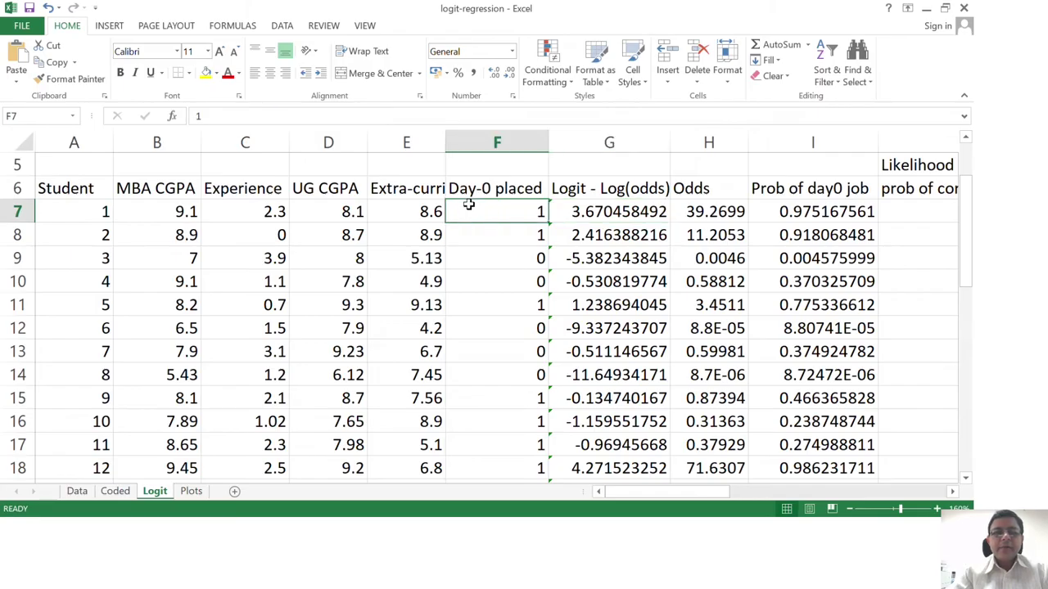
pyautogui.hotkey('ctrl', 'Up')
pyautogui.press('Left')
pyautogui.press('Left')
pyautogui.press('Left')
pyautogui.press('Left')
pyautogui.press('Left')
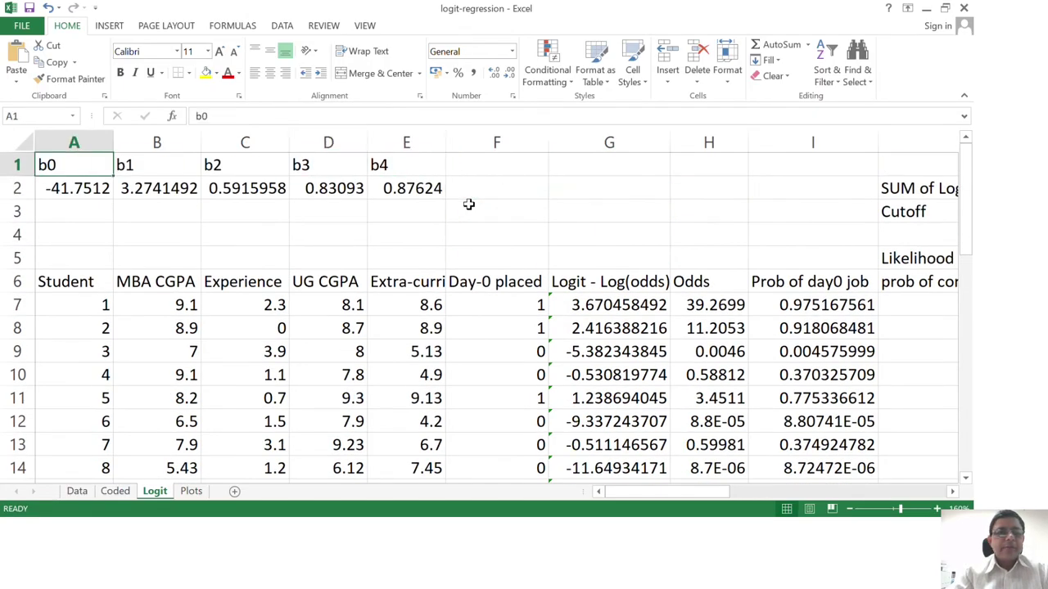
pyautogui.hotkey('shift', 'Right')
pyautogui.hotkey('shift', 'Right')
pyautogui.hotkey('shift', 'Right')
pyautogui.hotkey('shift', 'Right')
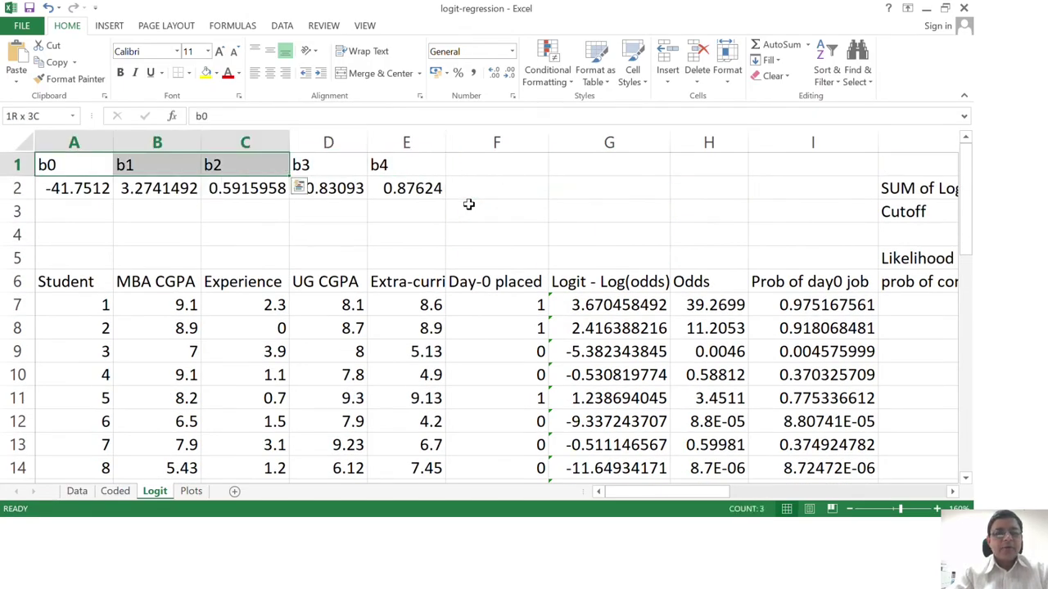
# Step: Inspect the first student's logit formula in G7 with its referenced coefficient and predictor cells, leaving it unedited
pyautogui.click(635, 302)
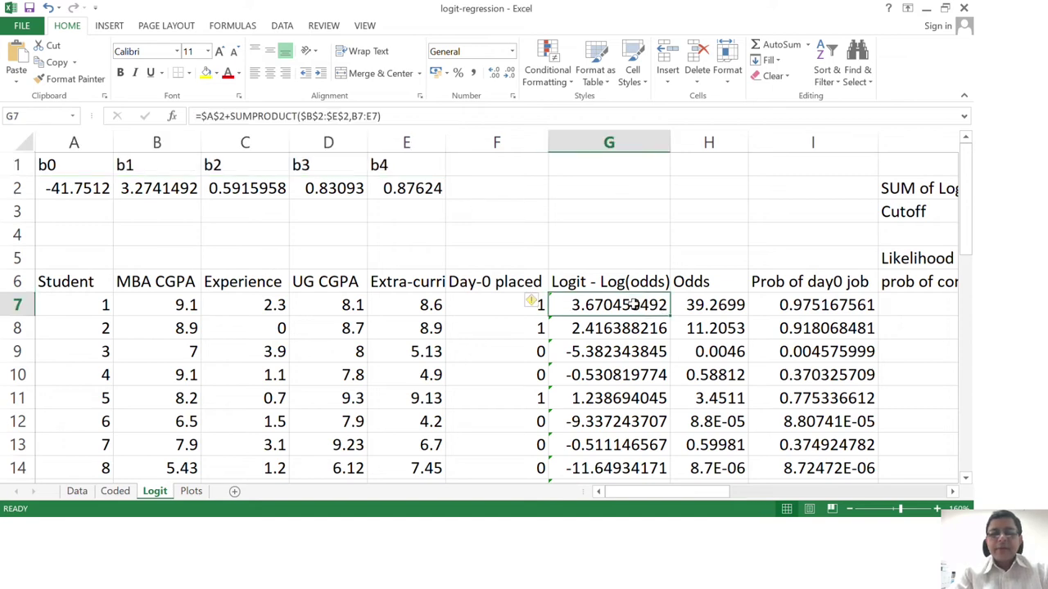
pyautogui.doubleClick(637, 302)
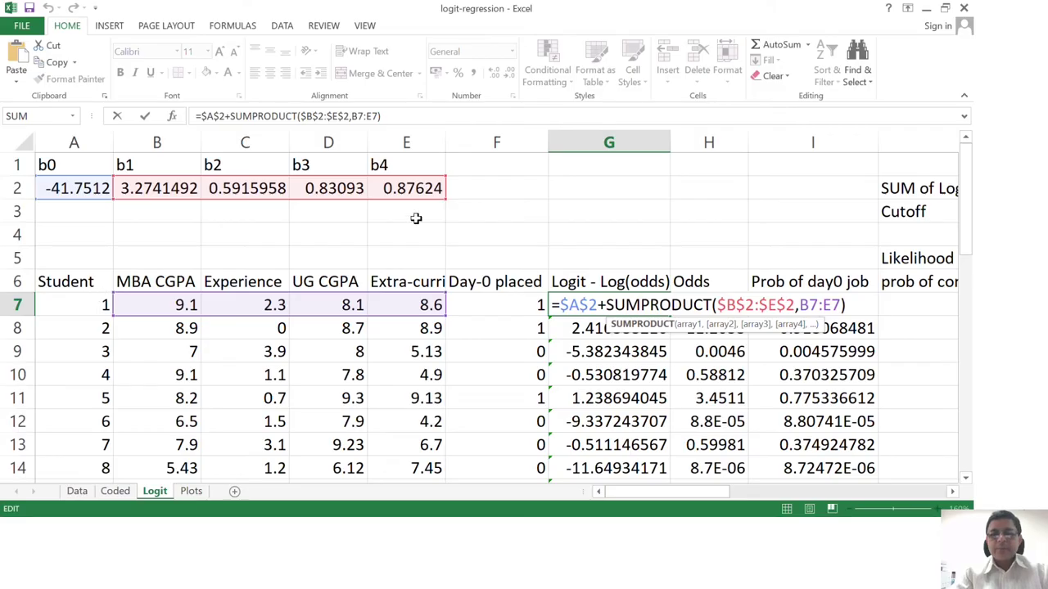
pyautogui.press('Return')
pyautogui.press('Up')
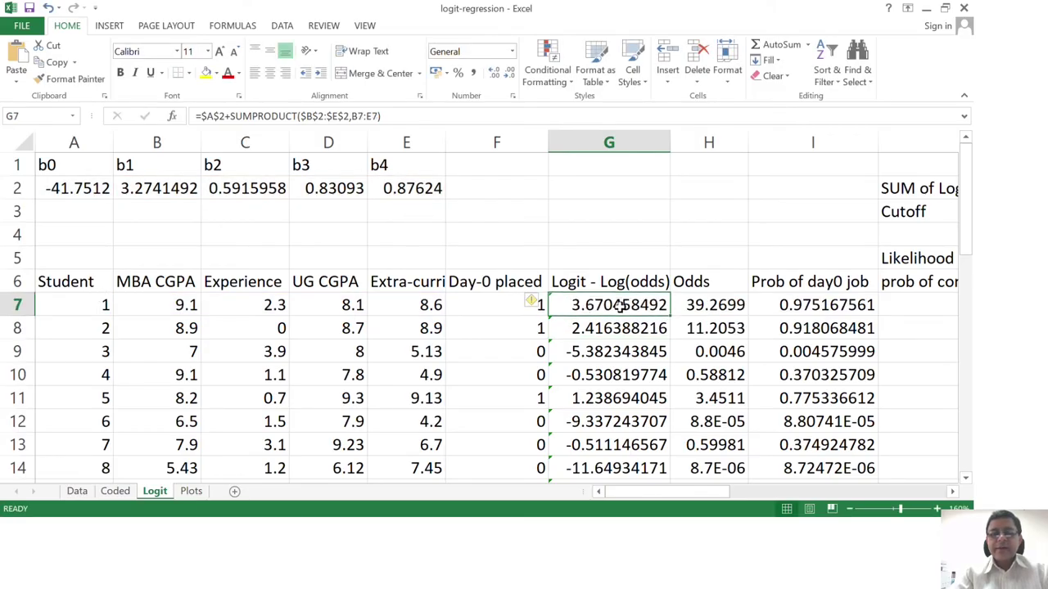
# Step: Switch to PowerPoint and point out the Log(Odds) equation and the Odds equation on slide 8
pyautogui.hotkey('alt', 'Tab')
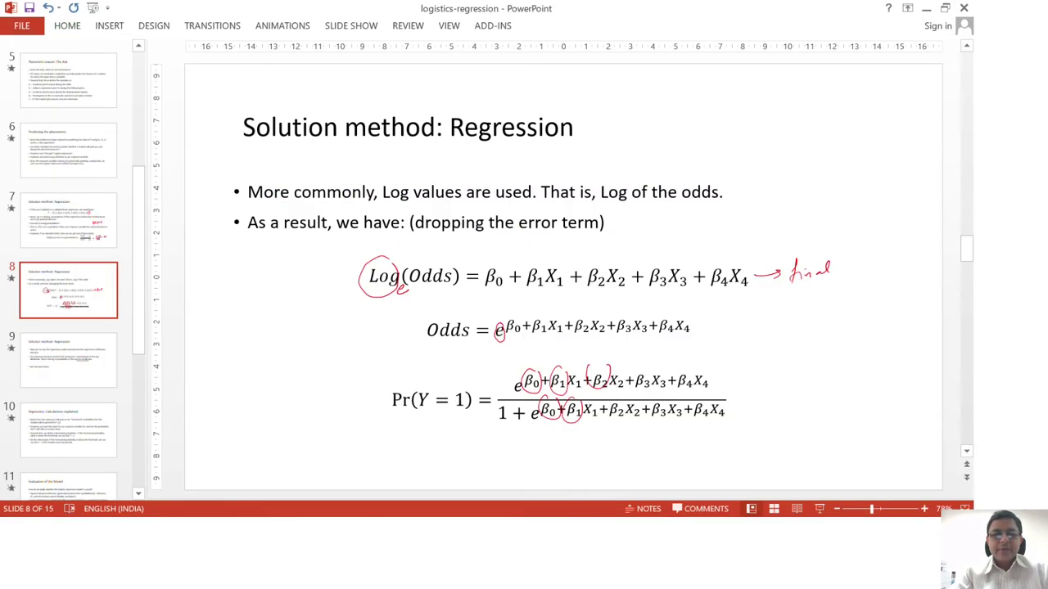
pyautogui.click(442, 278)
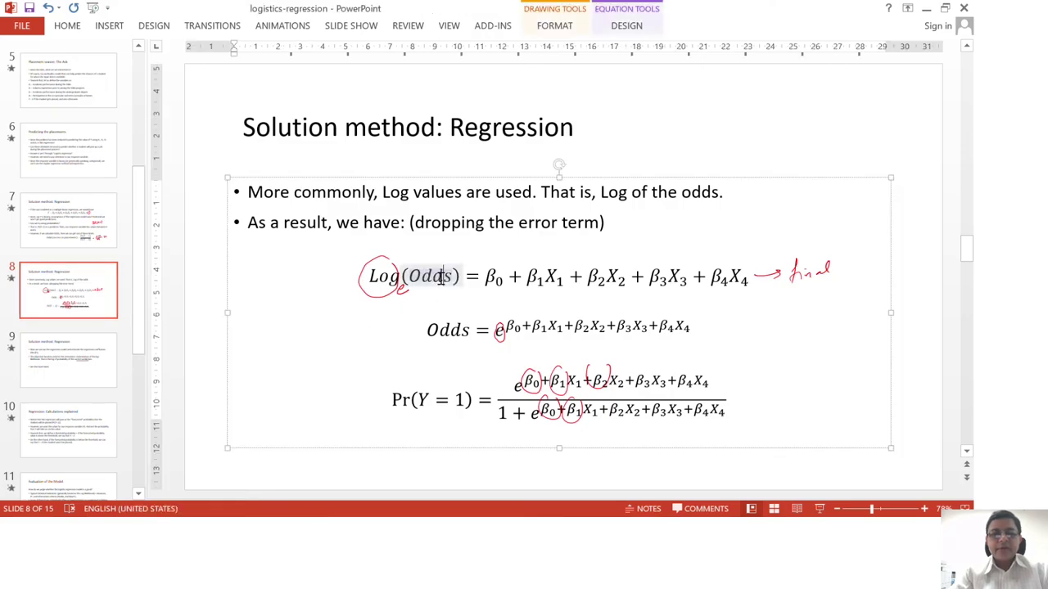
pyautogui.press('Left')
pyautogui.press('Left')
pyautogui.press('Left')
pyautogui.press('Left')
pyautogui.press('Left')
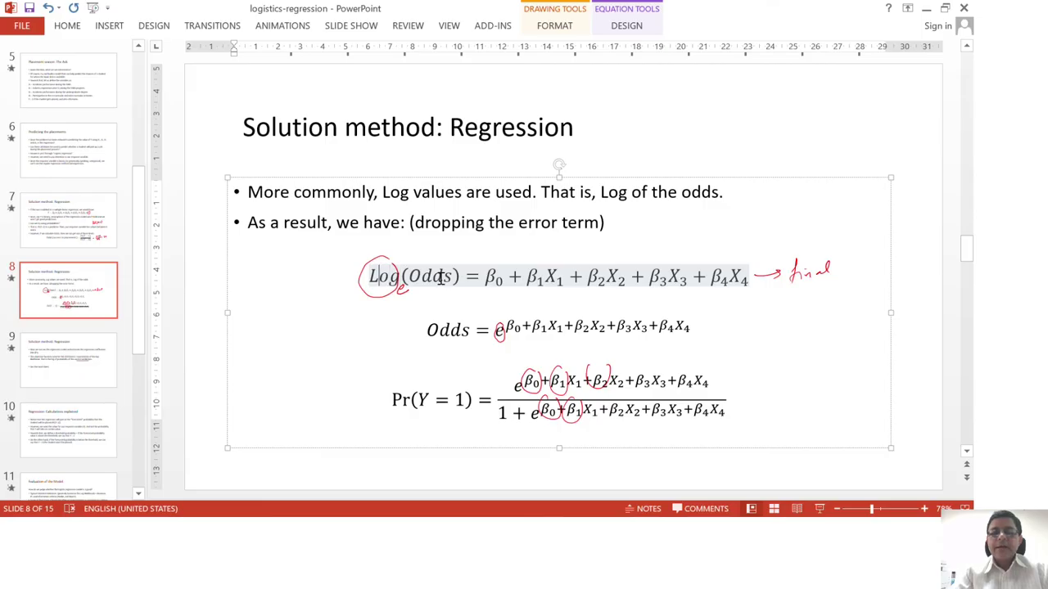
pyautogui.click(460, 329)
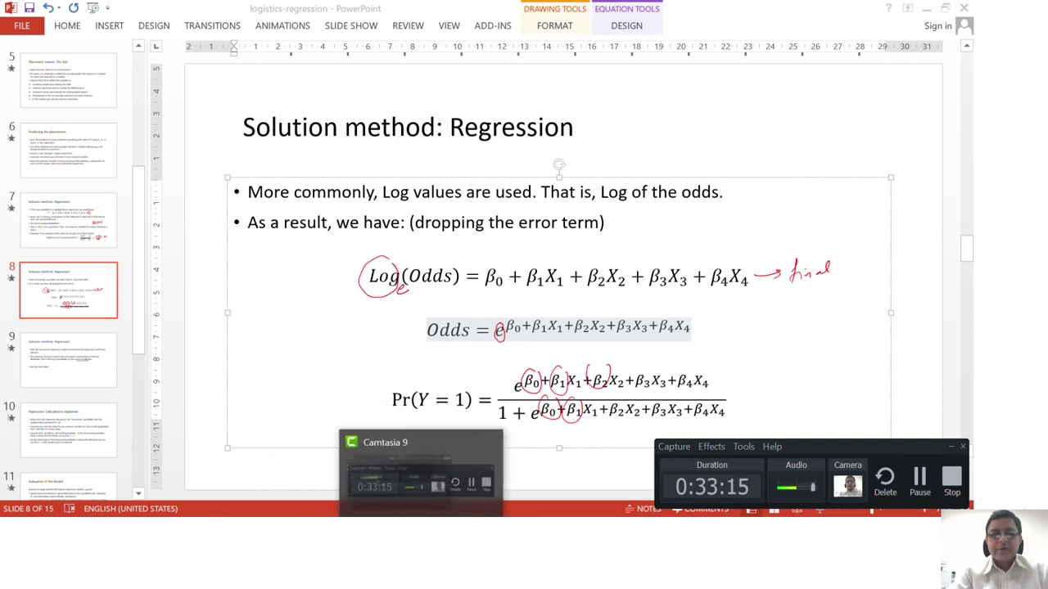
# Step: Switch back to Excel, minimize the recorder window and inspect the first student's Odds formula in H7
pyautogui.hotkey('alt', 'Tab')
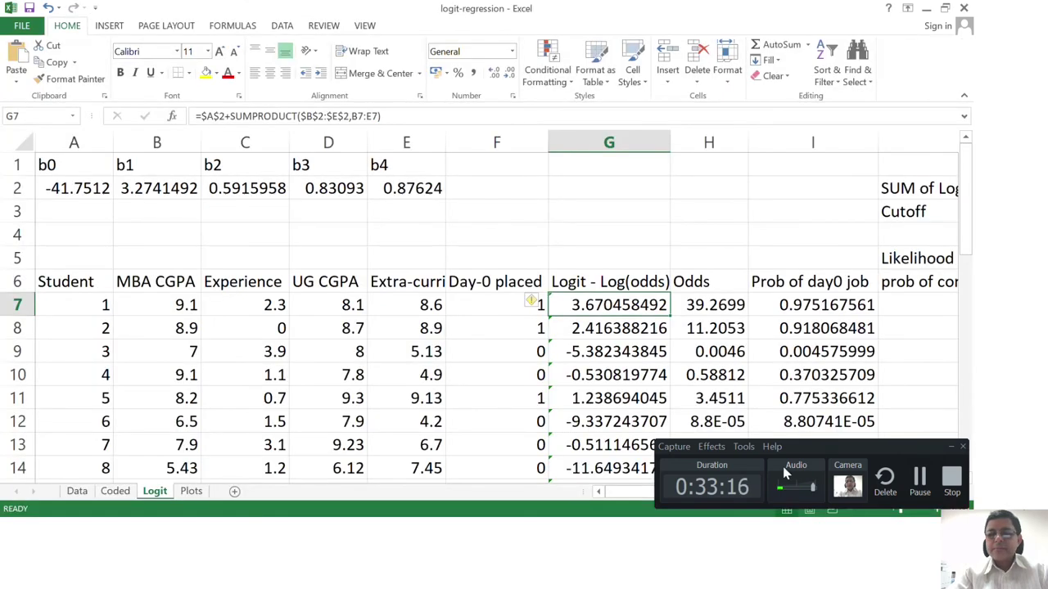
pyautogui.click(950, 447)
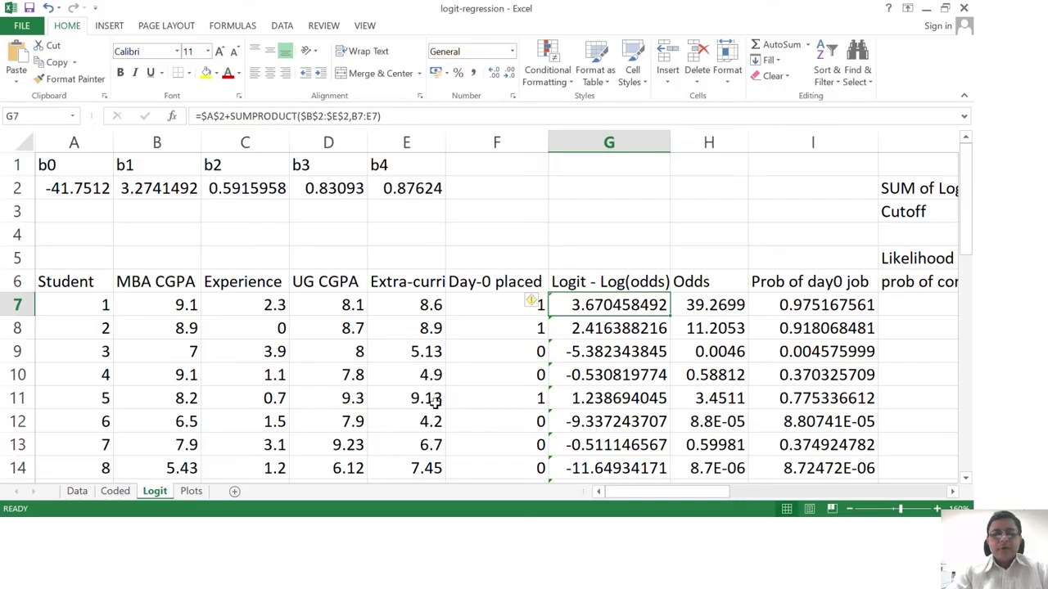
pyautogui.click(707, 303)
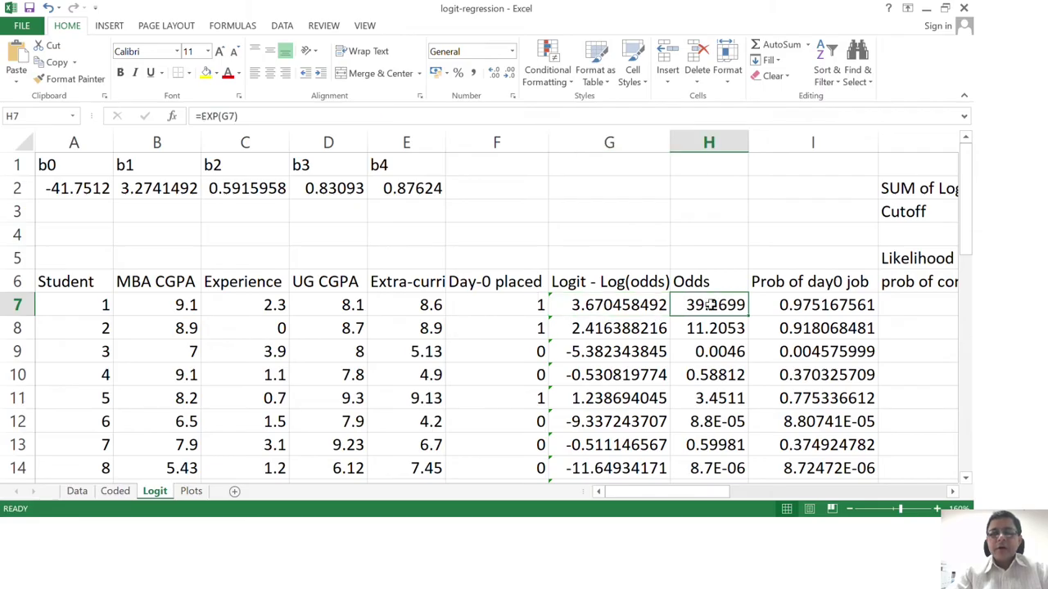
pyautogui.doubleClick(709, 305)
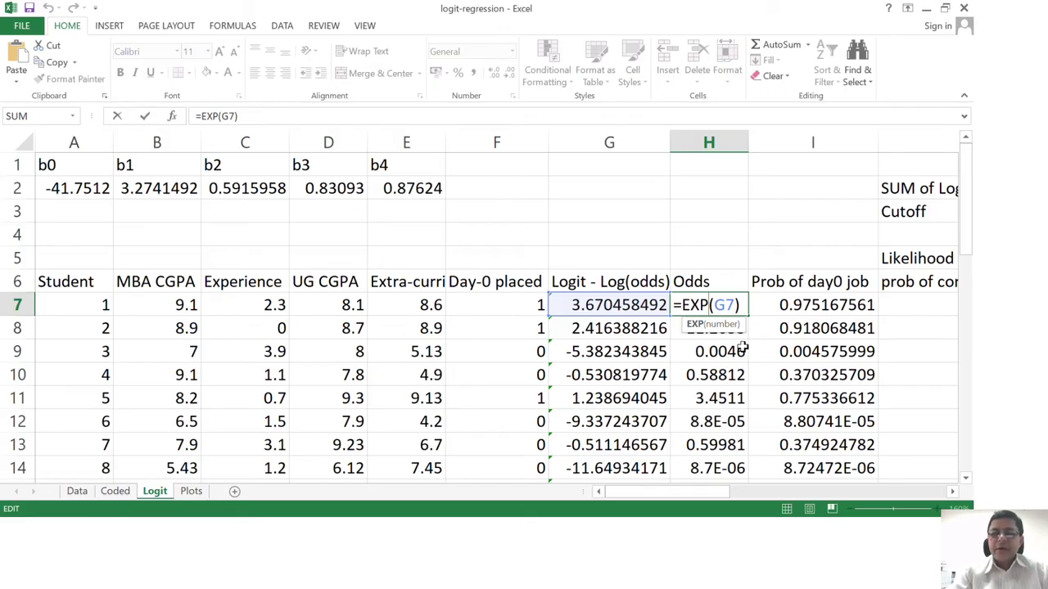
pyautogui.press('Return')
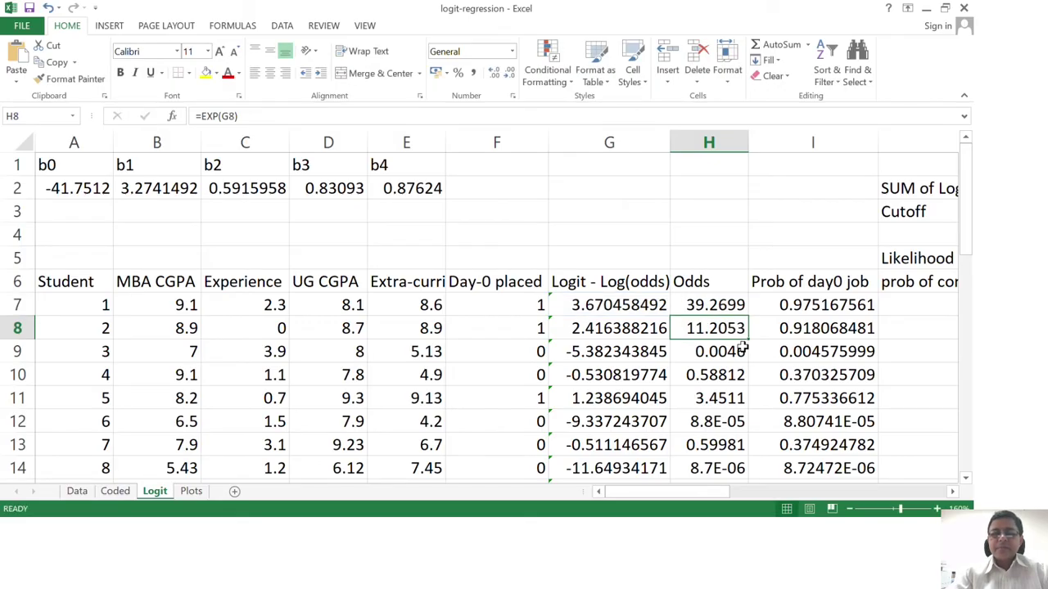
# Step: Compare the worksheet's odds calculation with the Odds and Pr(Y = 1) equations on the PowerPoint slide, returning to Excel
pyautogui.hotkey('alt', 'Tab')
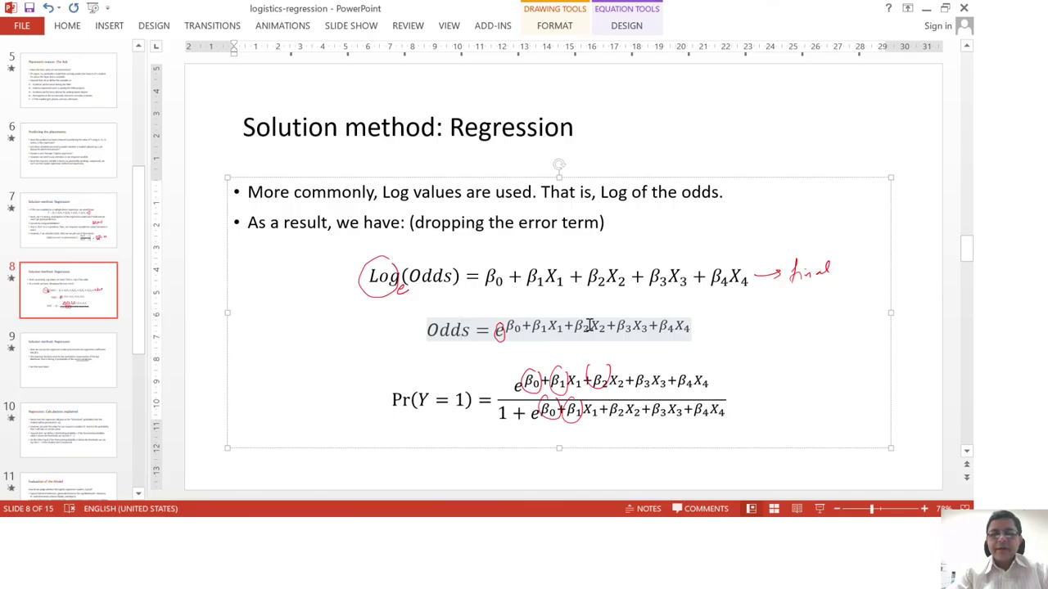
pyautogui.hotkey('alt', 'Tab')
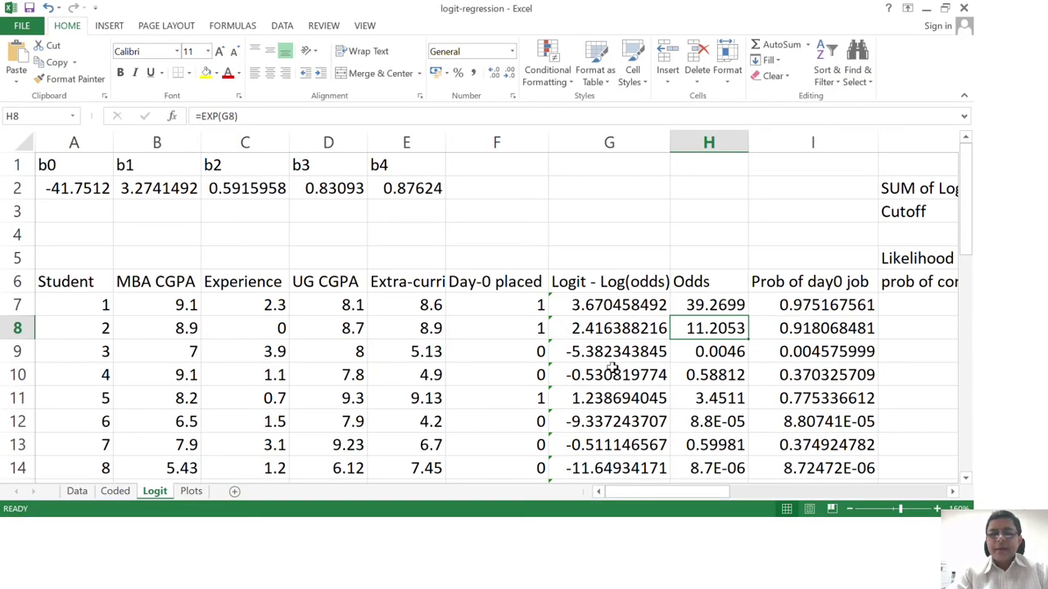
pyautogui.hotkey('alt', 'Tab')
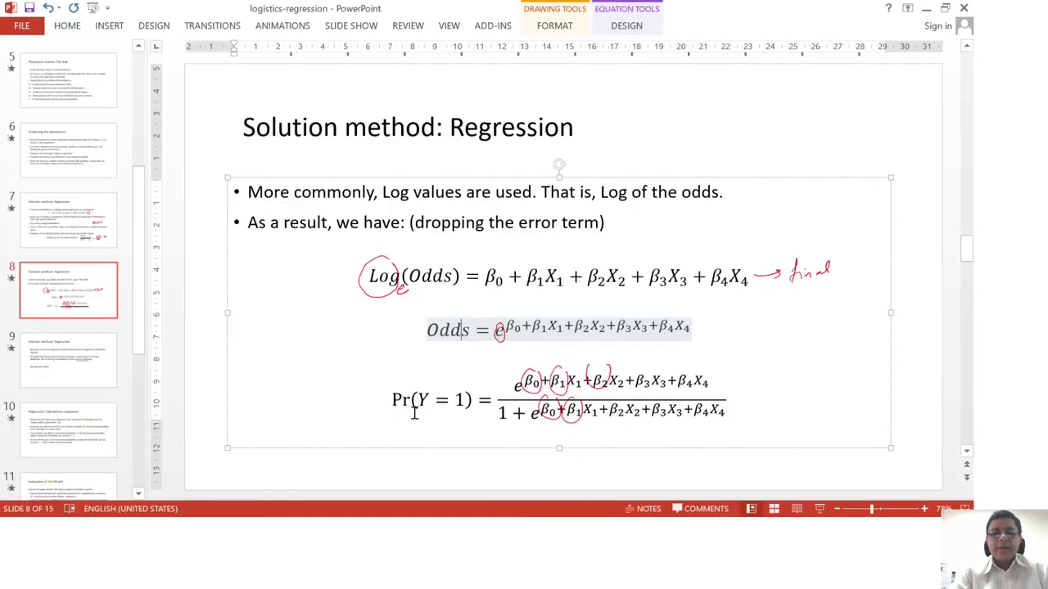
pyautogui.click(417, 398)
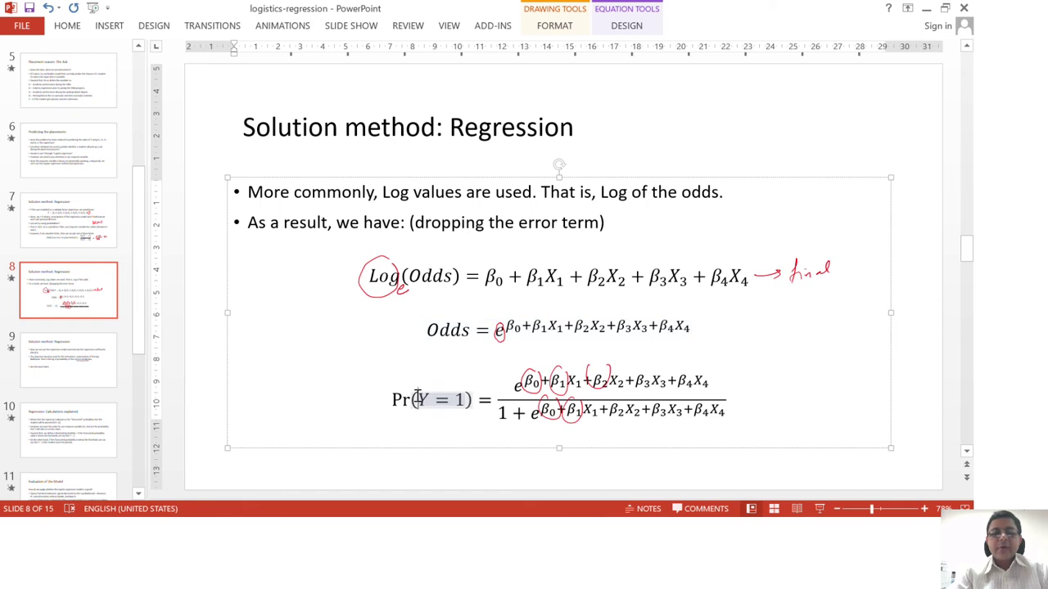
pyautogui.hotkey('alt', 'Tab')
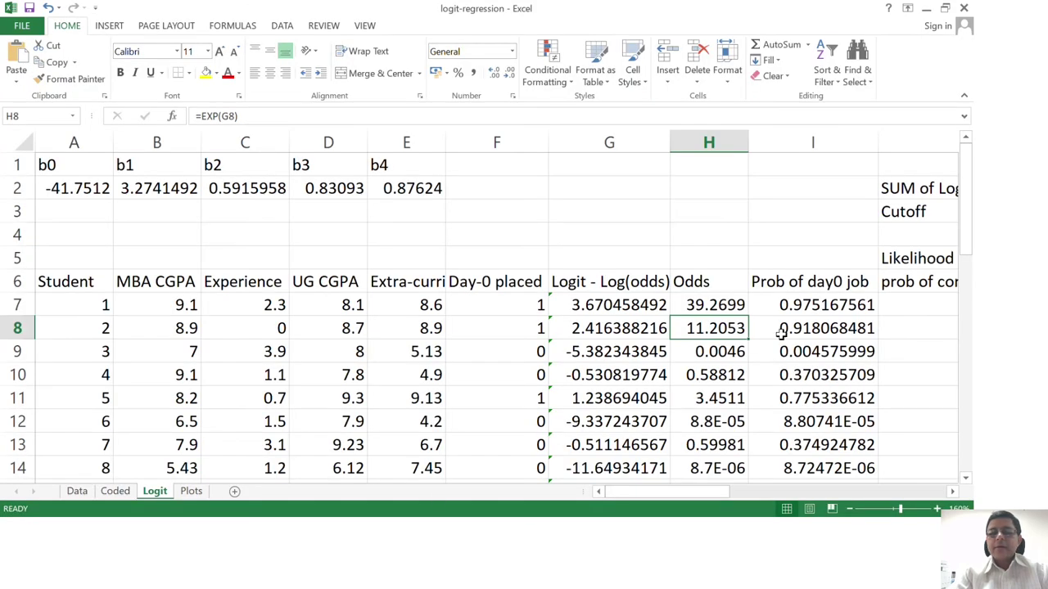
# Step: Inspect the first student's Day-0 job probability formula in I7, leaving it unedited
pyautogui.click(830, 280)
pyautogui.doubleClick(825, 304)
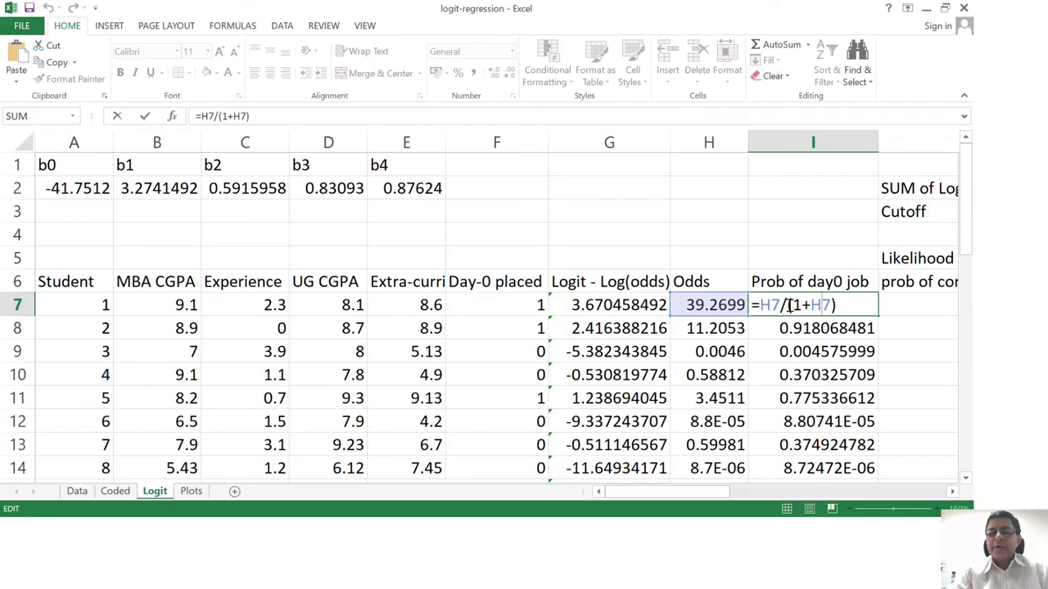
pyautogui.press('Return')
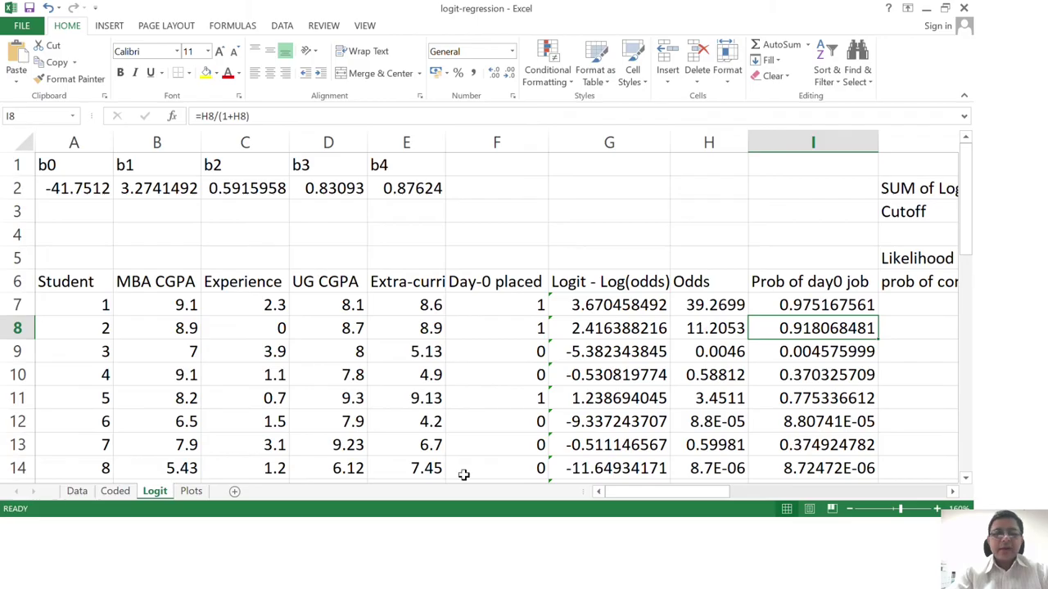
# Step: Switch to PowerPoint, point out the numerator and denominator of the Pr(Y = 1) equation, and return to Excel
pyautogui.hotkey('alt', 'Tab')
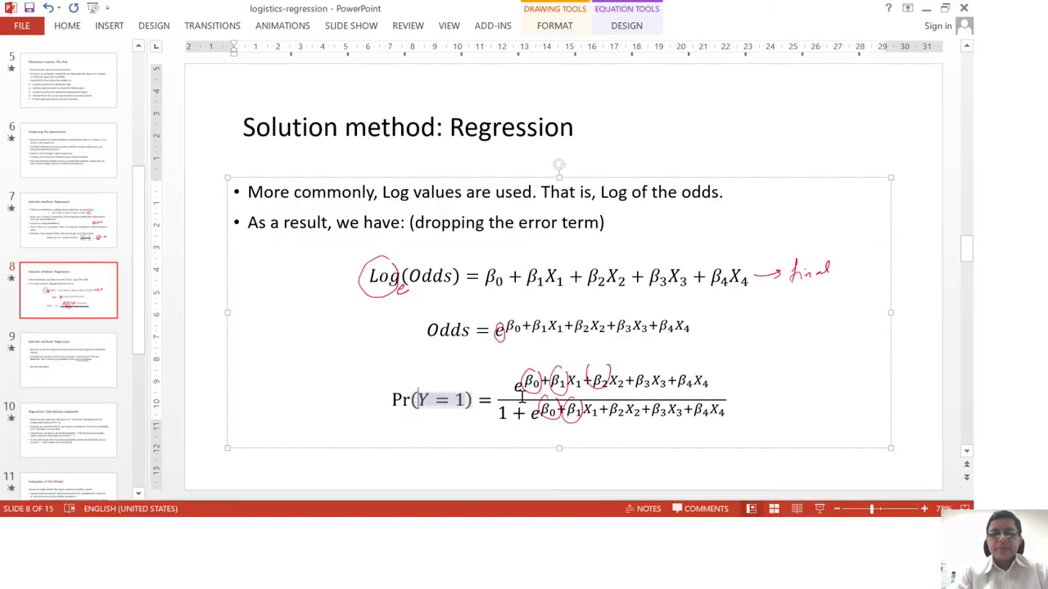
pyautogui.moveTo(514, 383); pyautogui.dragTo(709, 383)
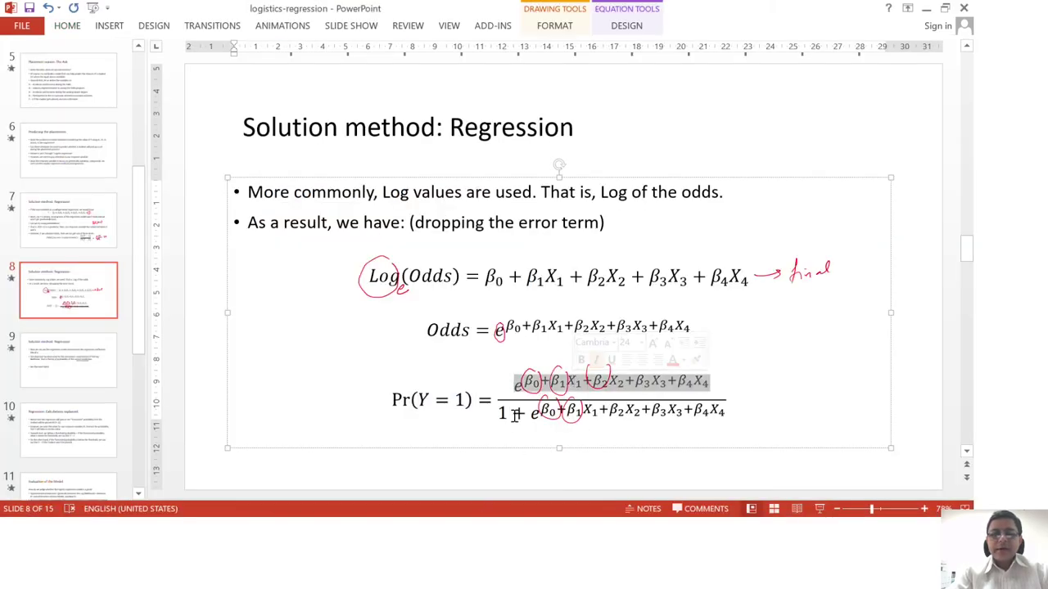
pyautogui.click(506, 411)
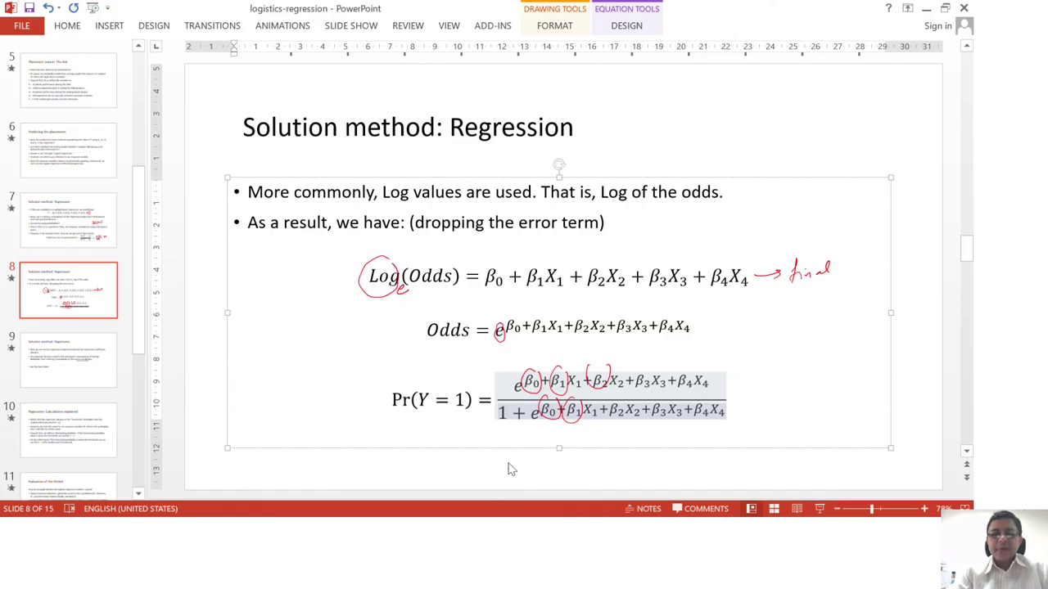
pyautogui.click(509, 468)
pyautogui.hotkey('alt', 'Tab')
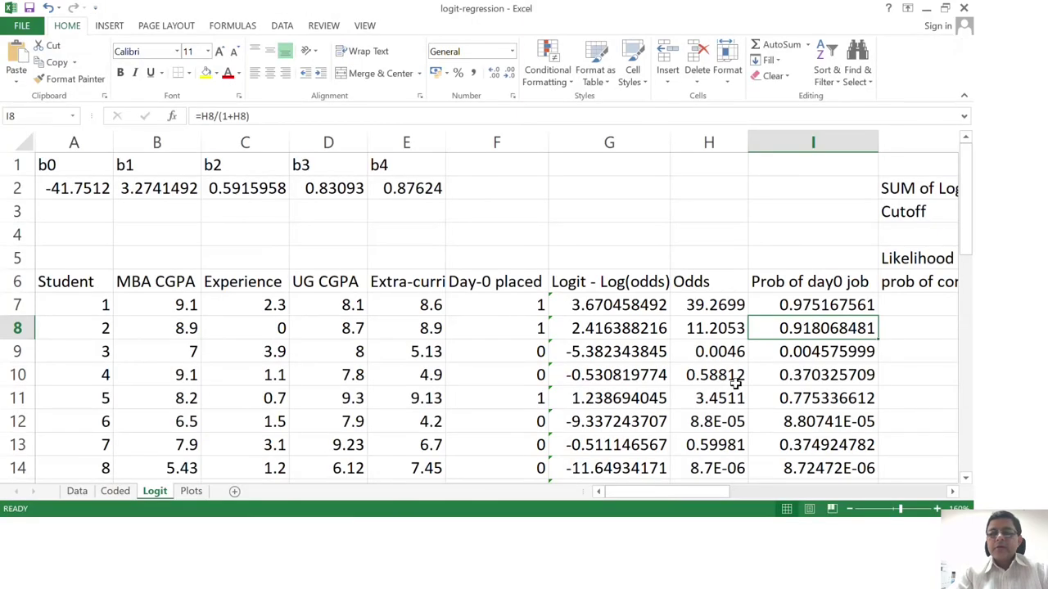
# Step: Compare the first student's predicted Day-0 job probability in I7 with the actual placement value in F7
pyautogui.click(826, 304)
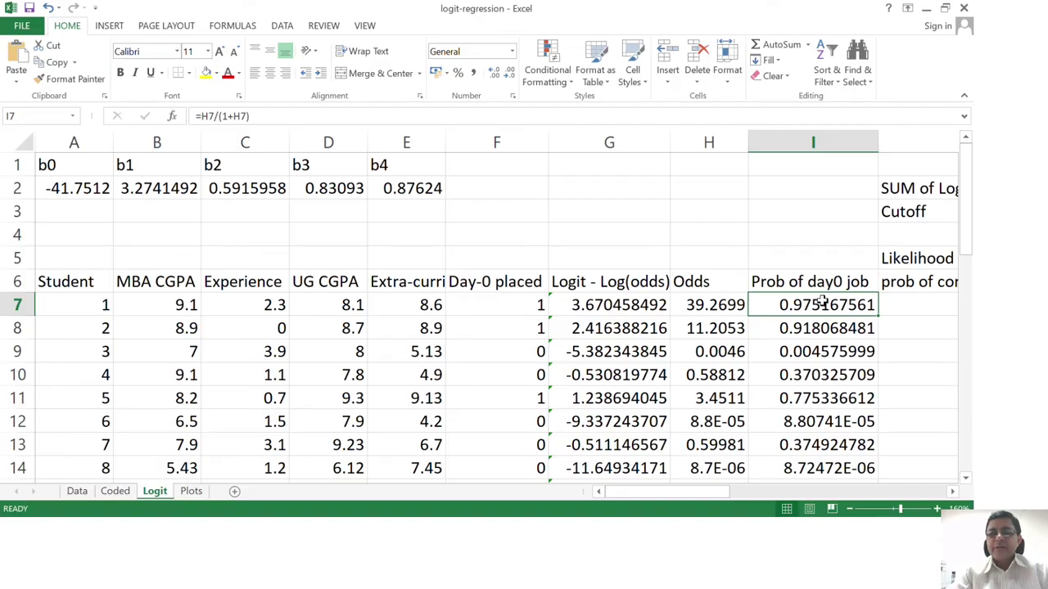
pyautogui.click(816, 326)
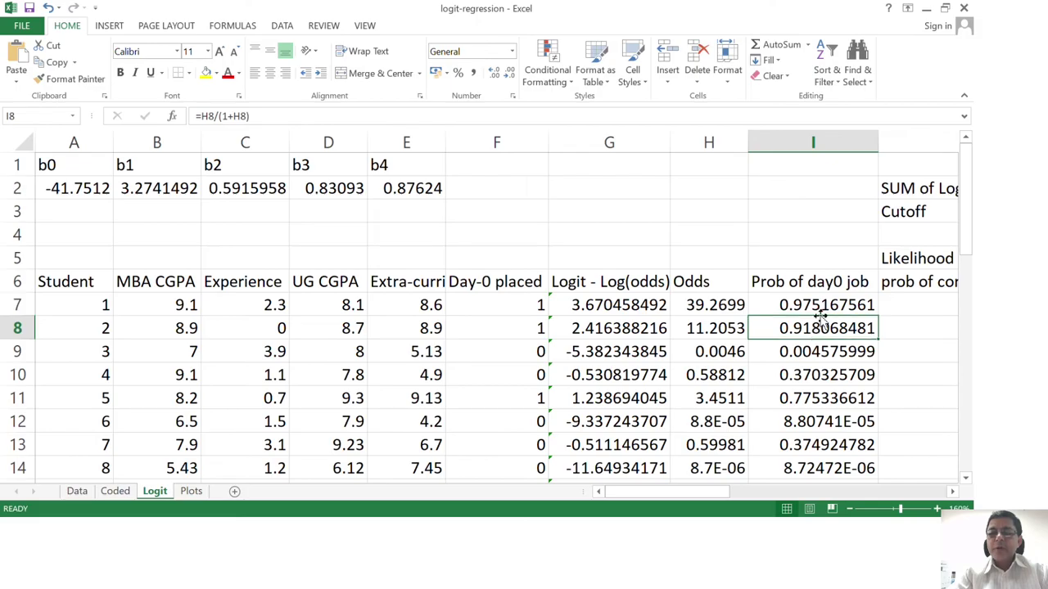
pyautogui.click(822, 307)
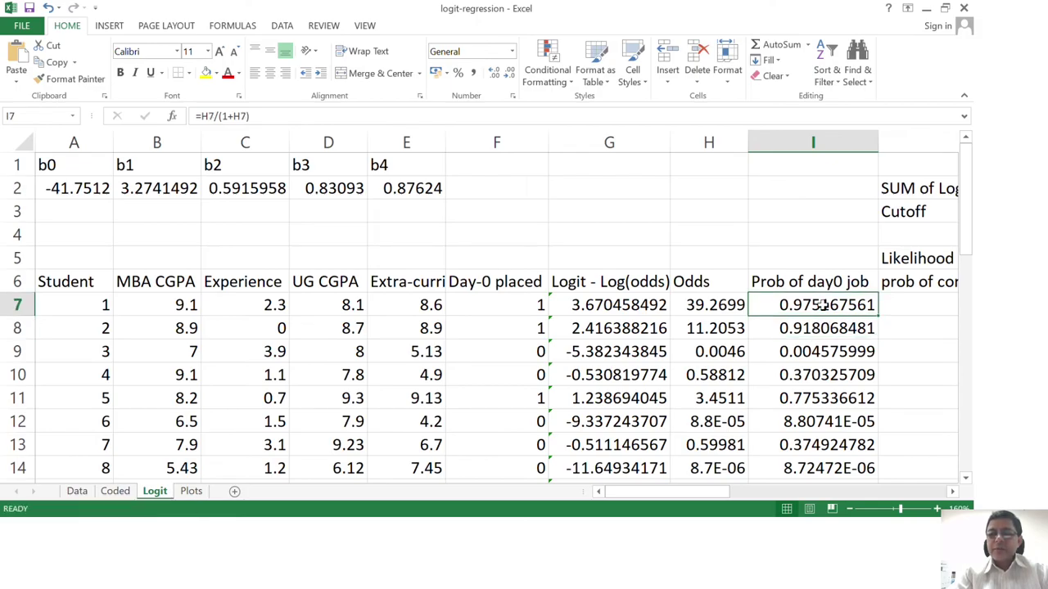
pyautogui.click(531, 304)
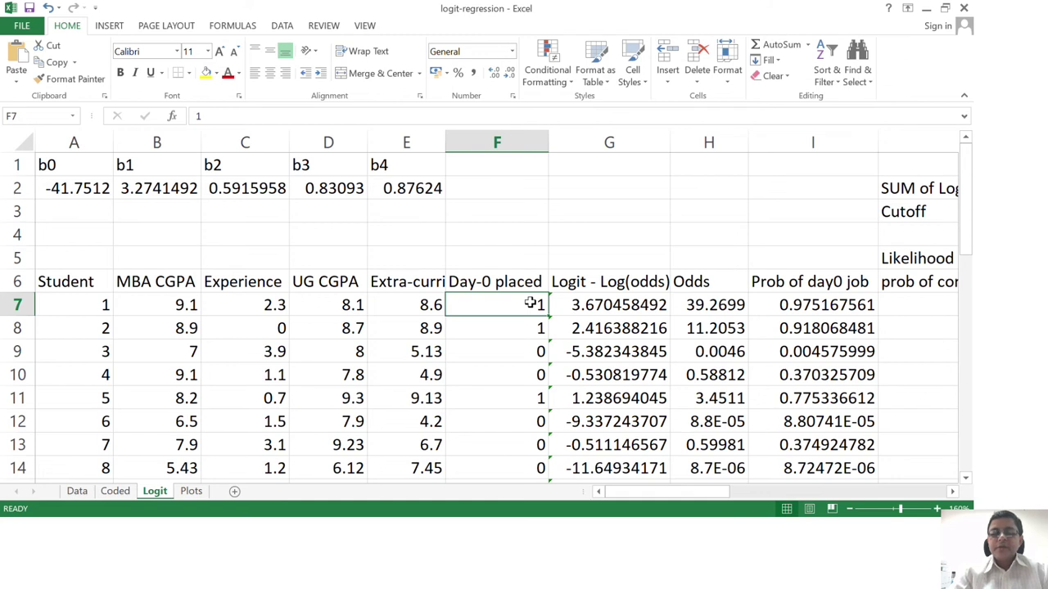
pyautogui.press('Right')
pyautogui.press('Right')
pyautogui.press('Right')
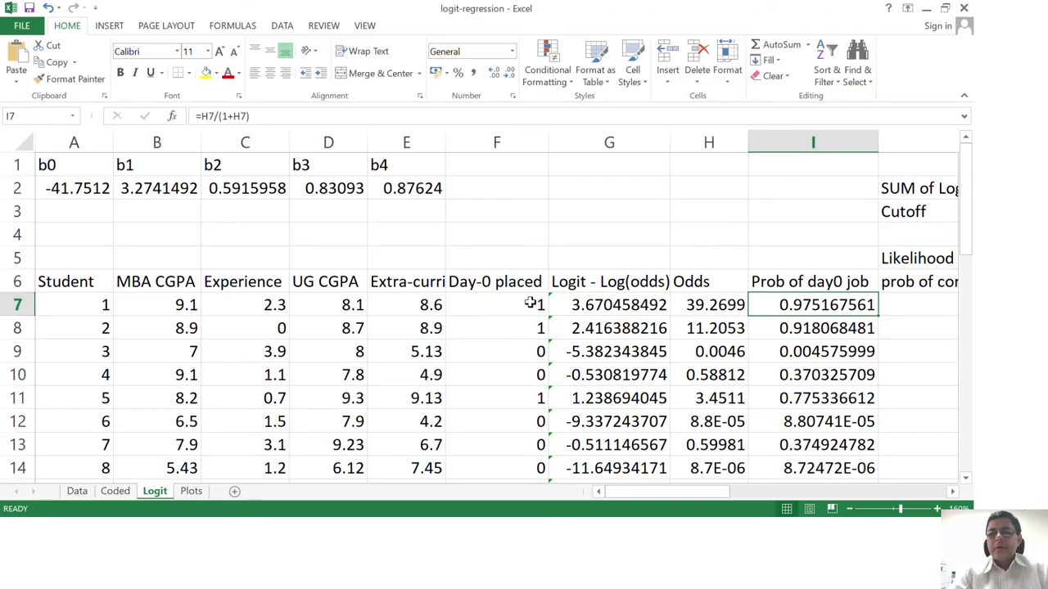
# Step: Inspect the first student's probability-of-correct-estimate formula in J7 together with the cells I7 and F7 it uses
pyautogui.press('Right')
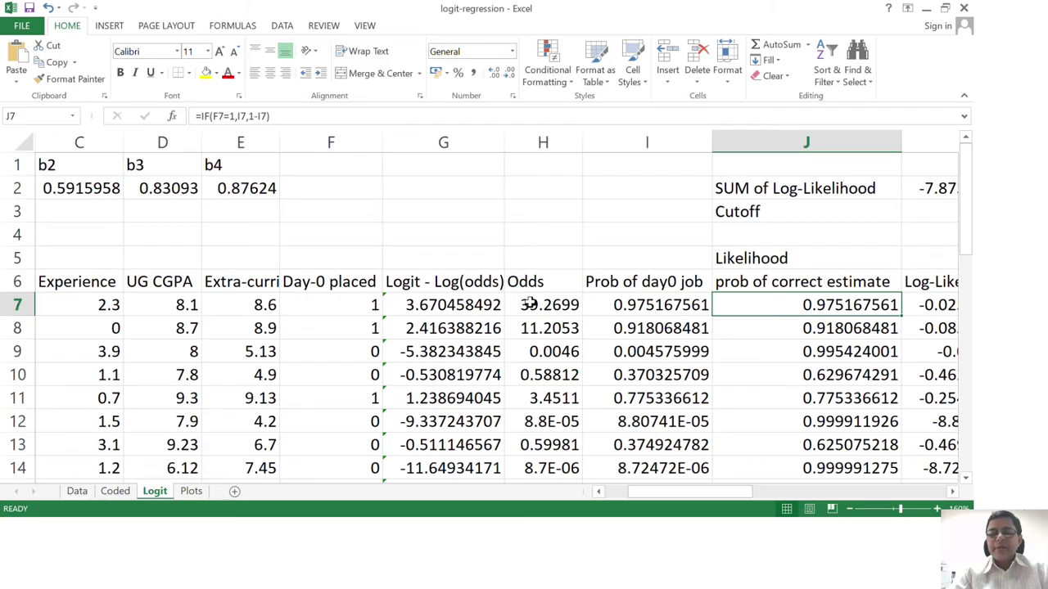
pyautogui.click(631, 300)
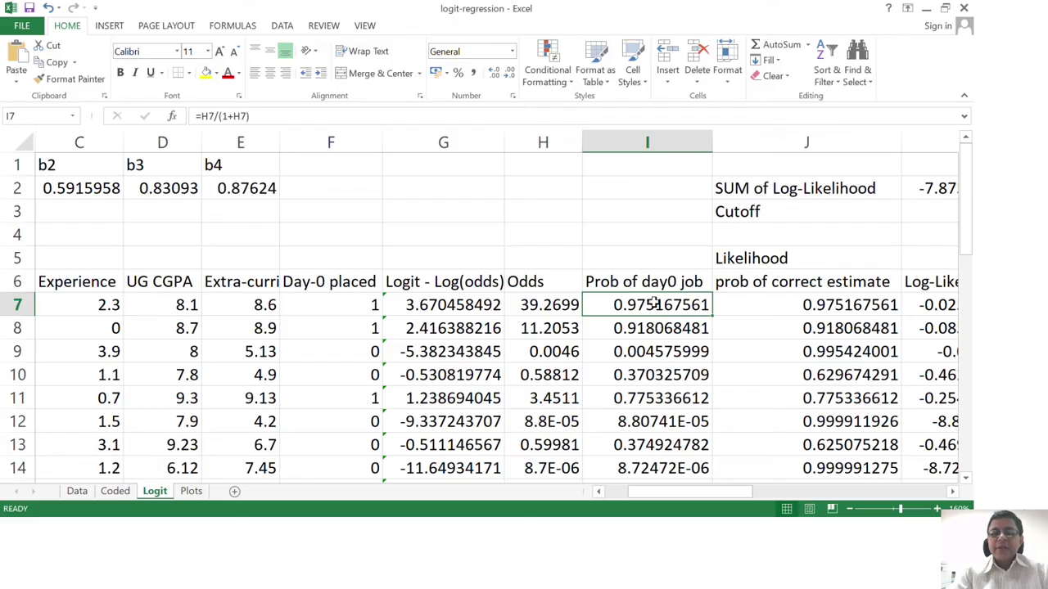
pyautogui.click(363, 303)
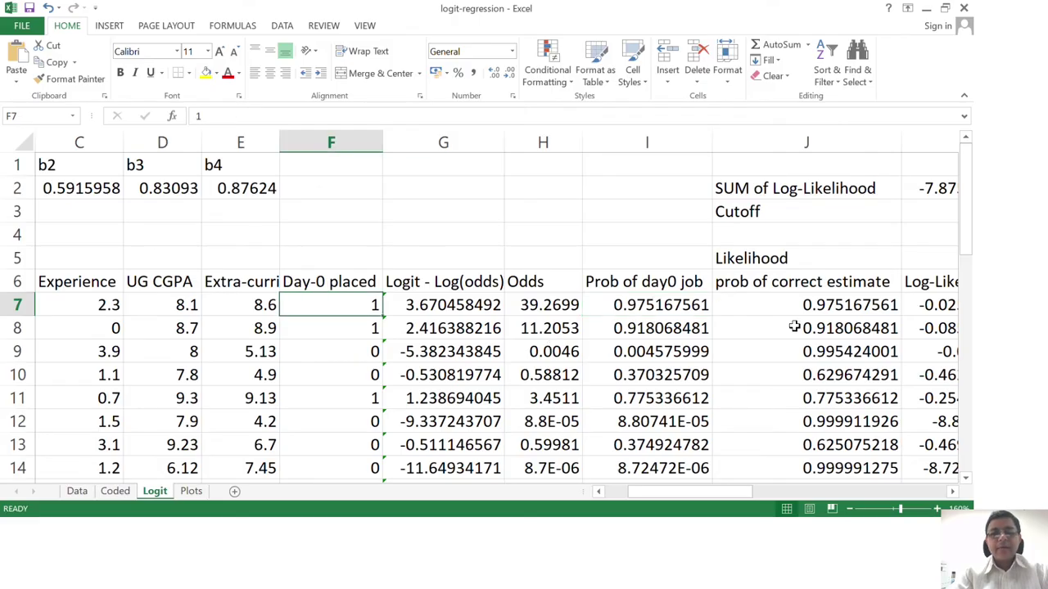
pyautogui.click(822, 299)
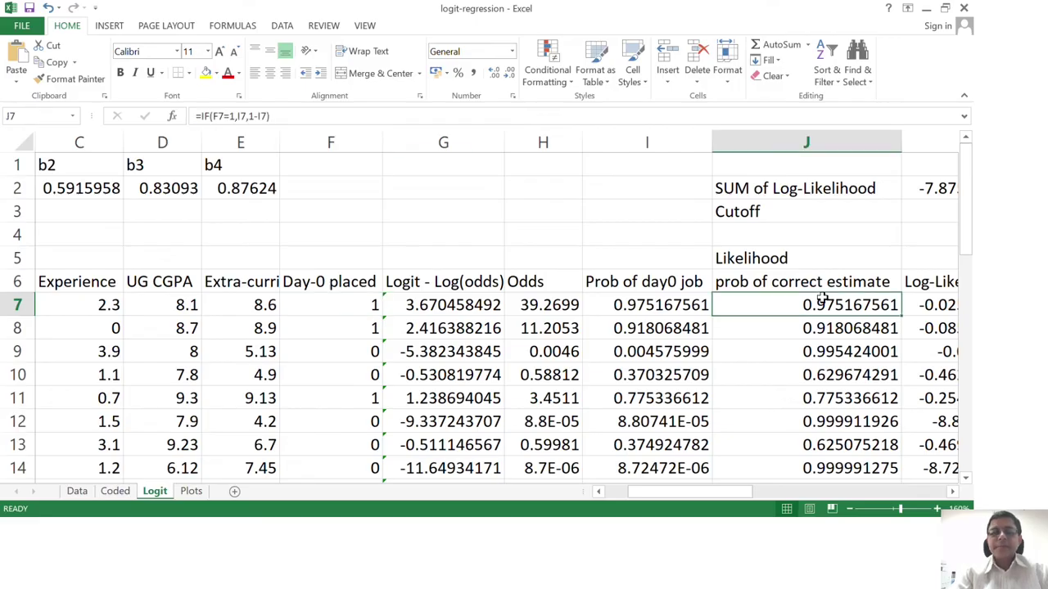
# Step: Check the second student's correct-estimate probability in J8 against the predicted probability in I8 and placement in F8
pyautogui.click(679, 328)
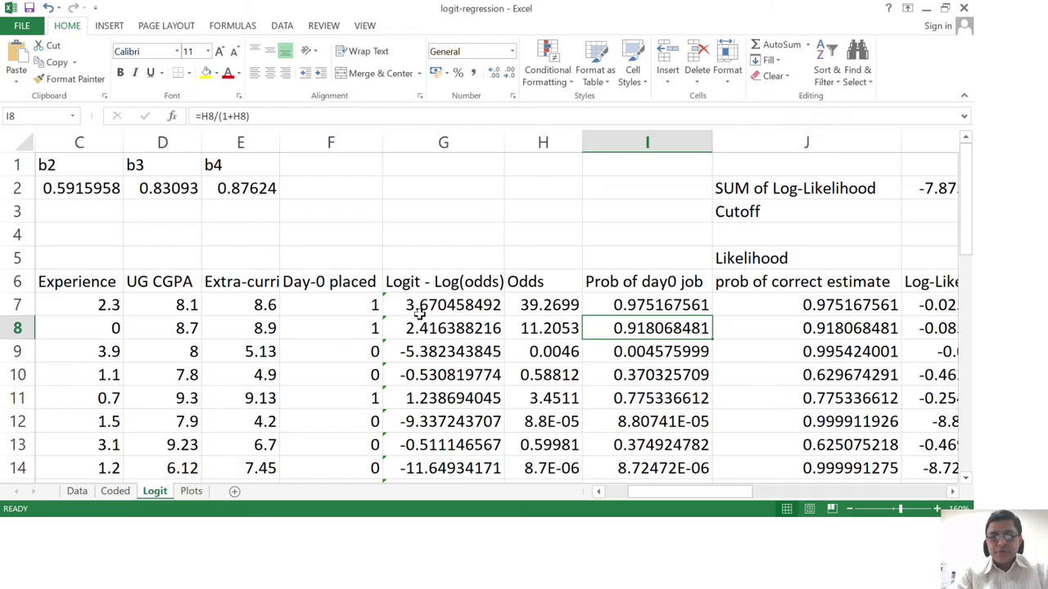
pyautogui.click(360, 321)
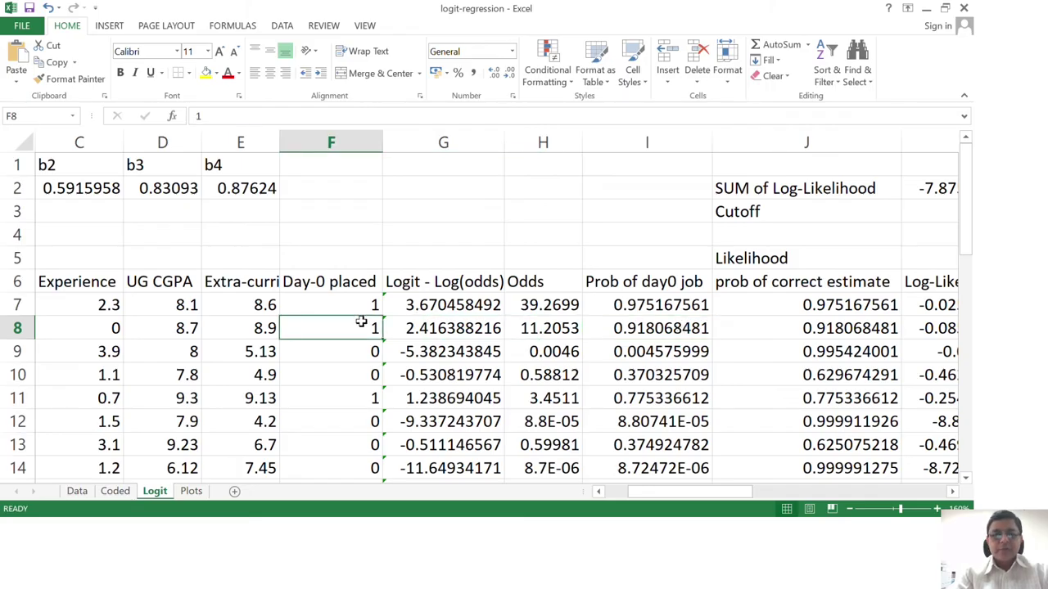
pyautogui.click(796, 324)
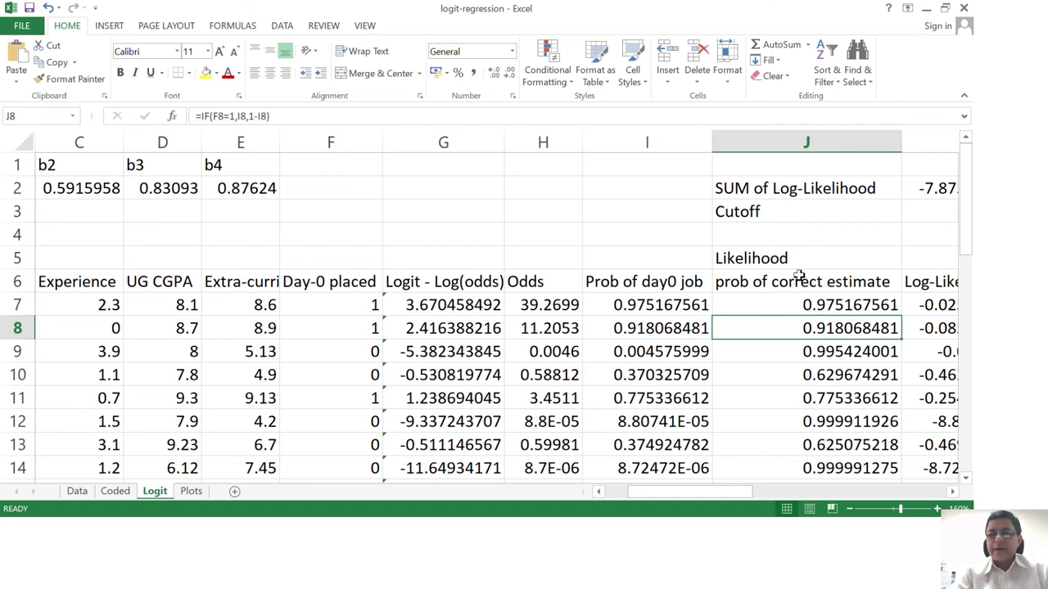
pyautogui.click(798, 276)
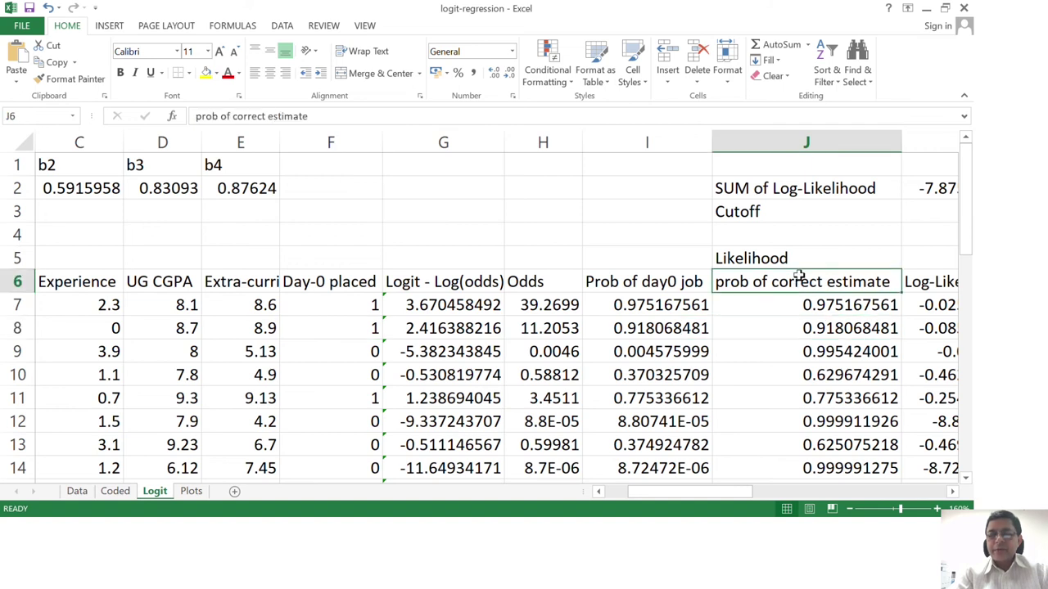
pyautogui.click(807, 329)
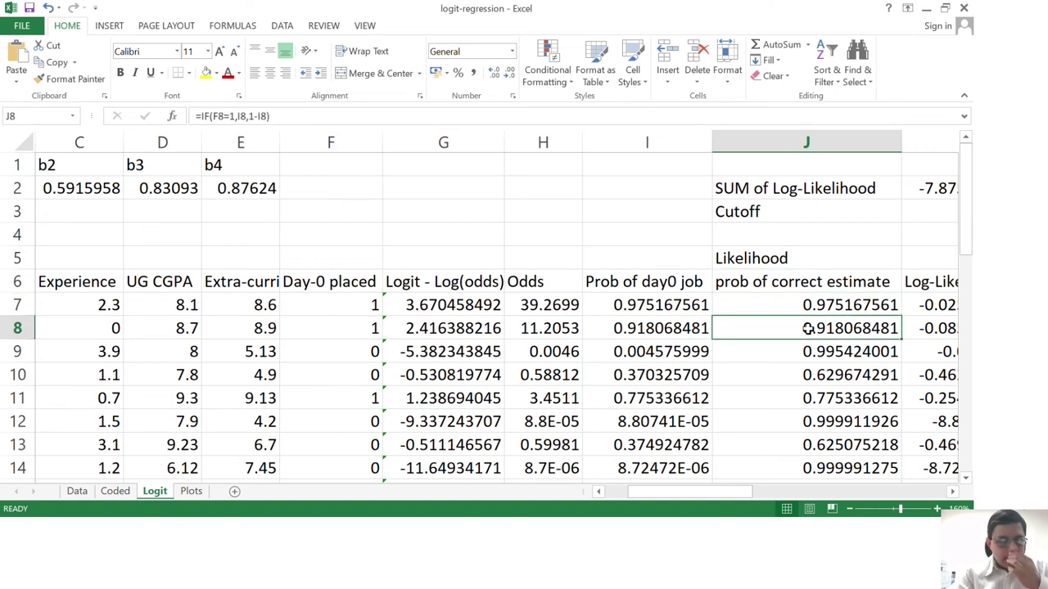
# Step: Examine how the third student's correct-estimate probability in J9 follows from the placement in F9 and probability in I9
pyautogui.click(692, 372)
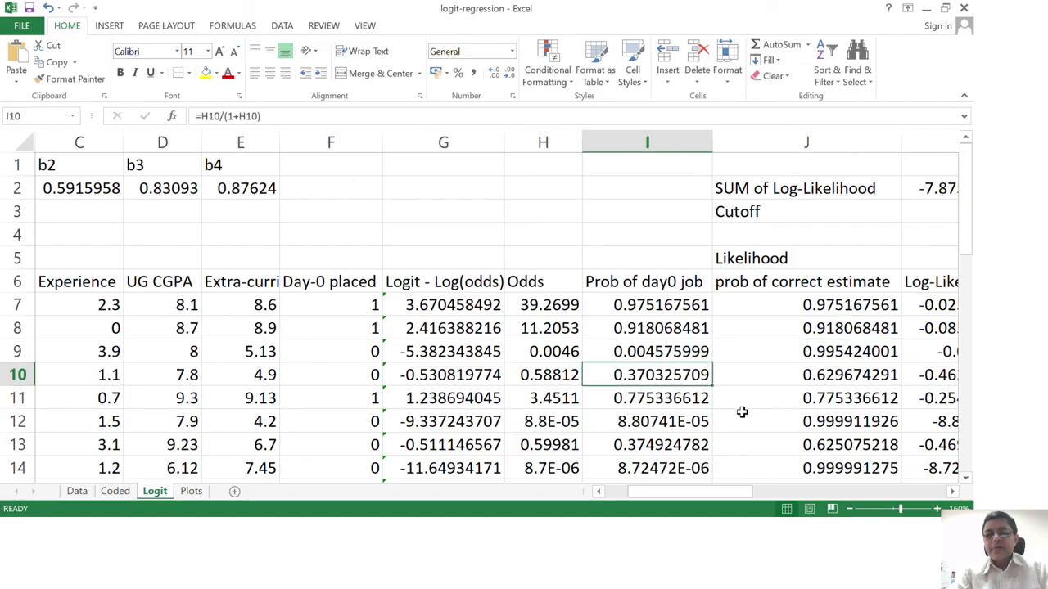
pyautogui.click(676, 350)
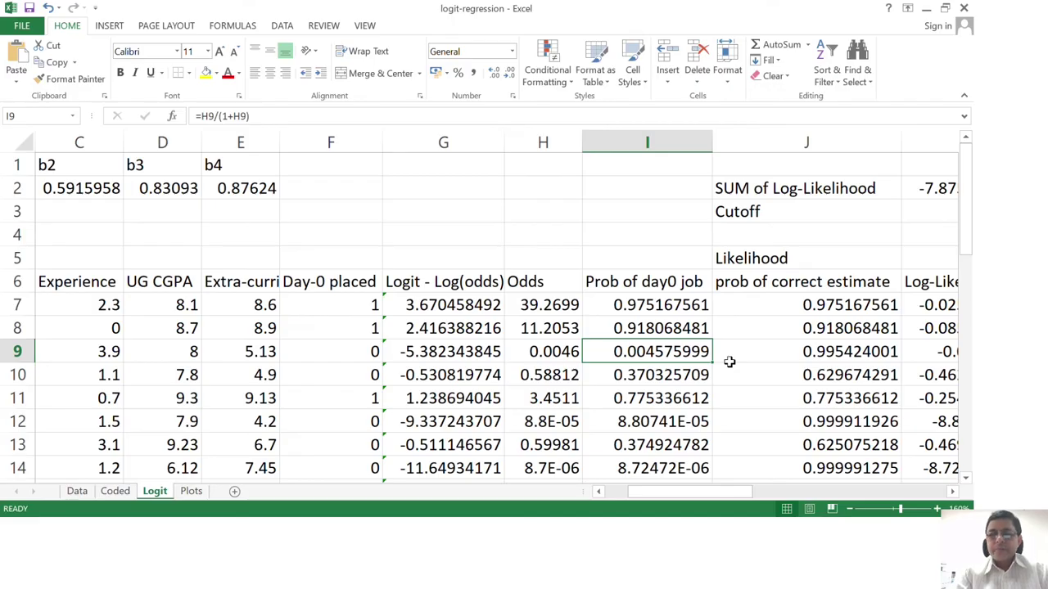
pyautogui.click(359, 353)
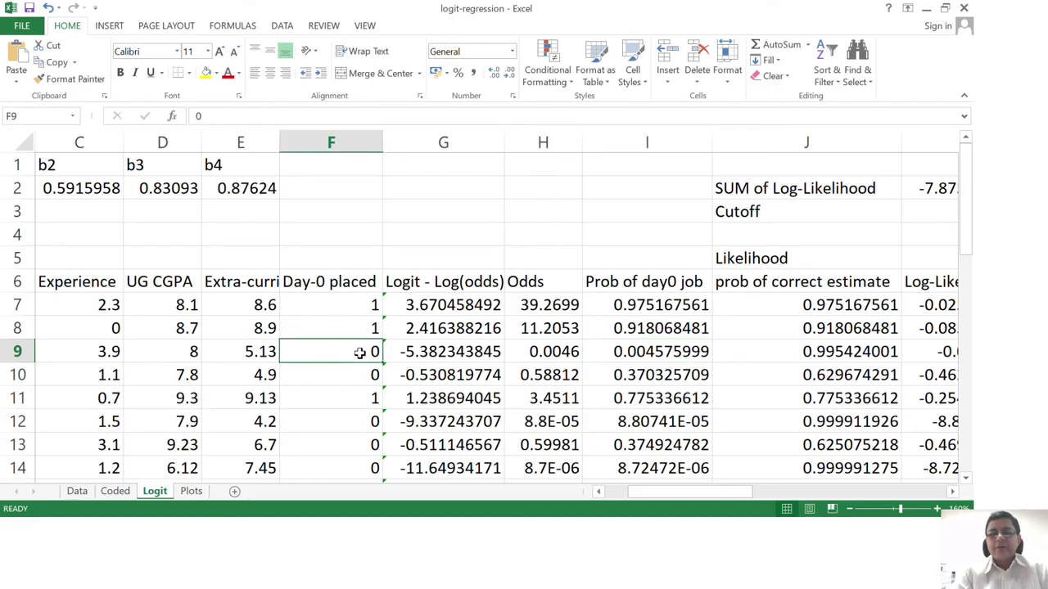
pyautogui.click(664, 349)
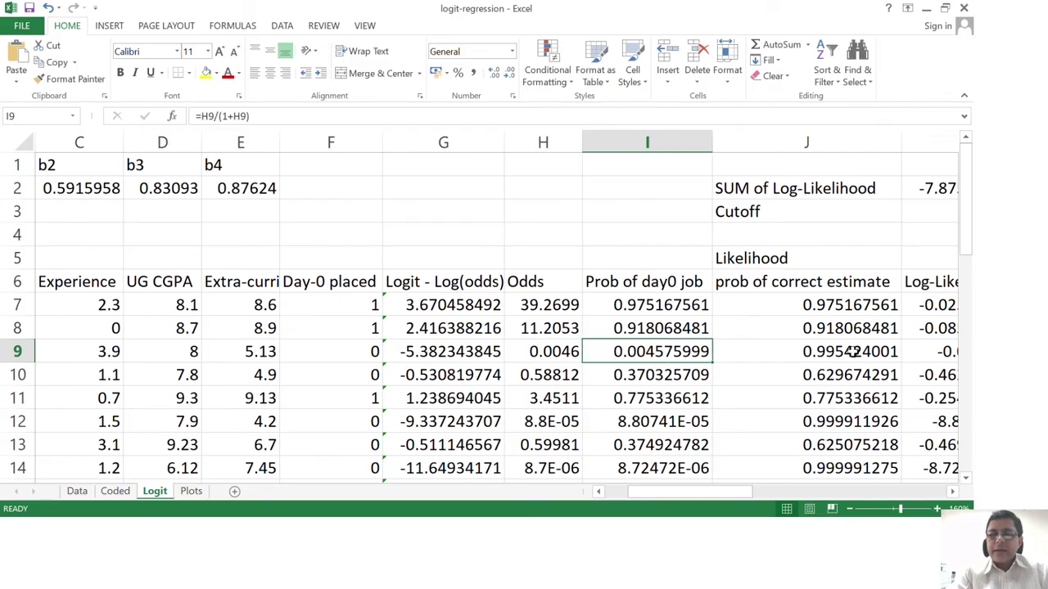
pyautogui.click(854, 352)
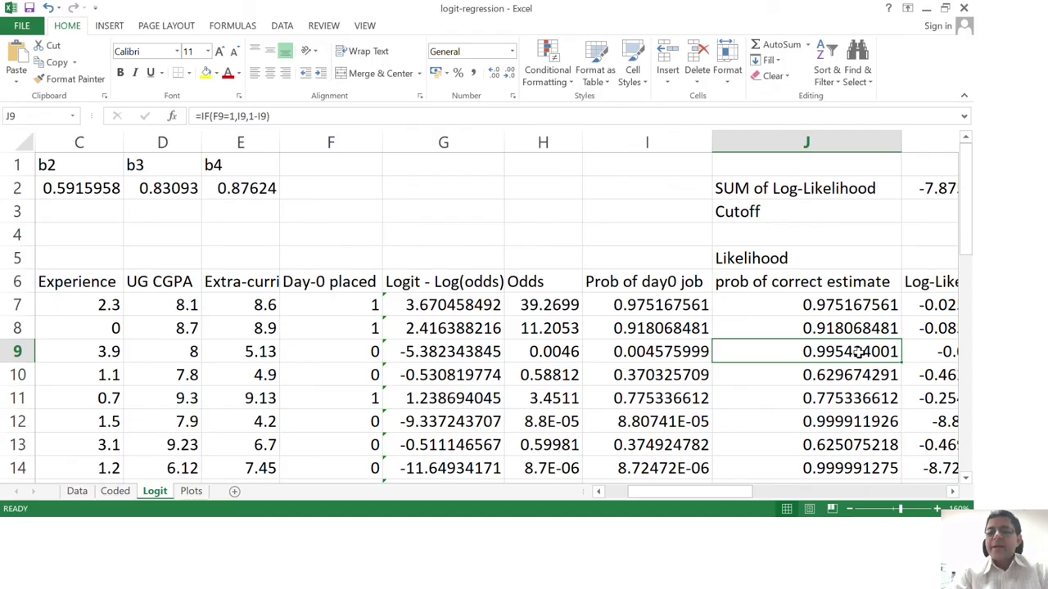
pyautogui.click(671, 358)
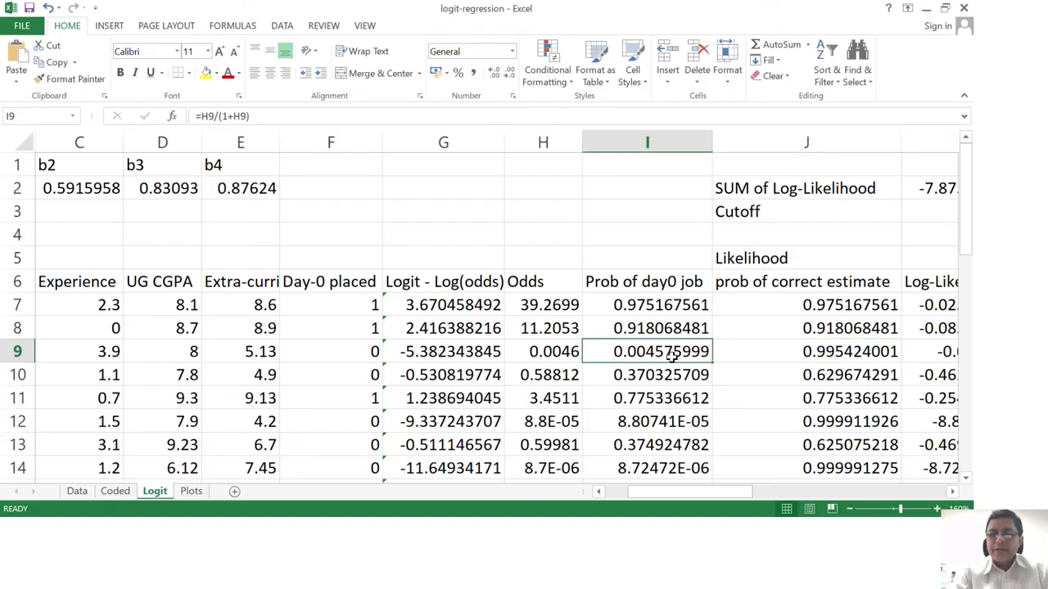
pyautogui.click(370, 349)
pyautogui.click(835, 357)
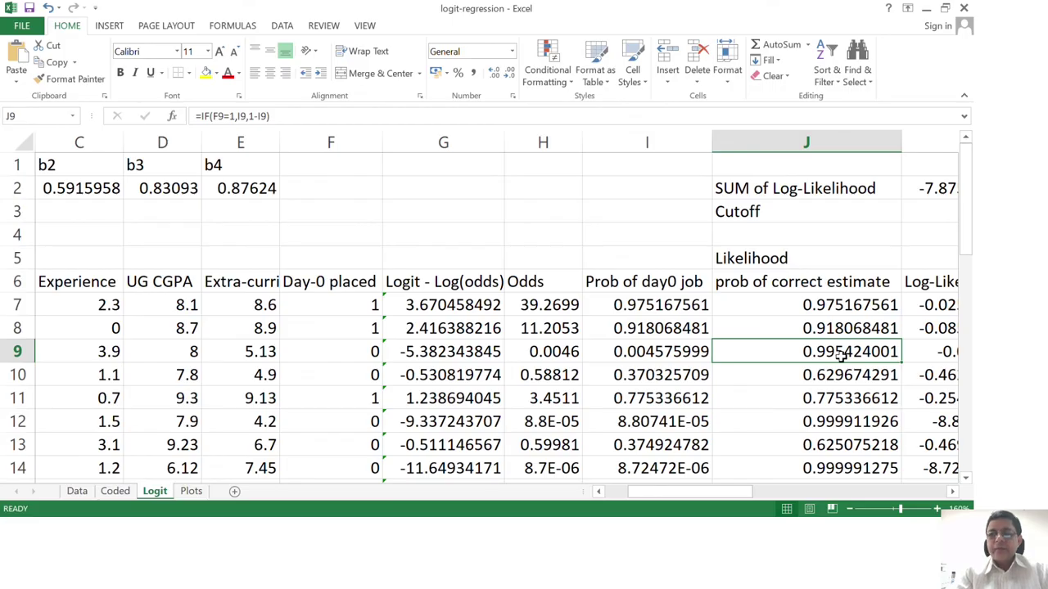
# Step: Recheck the first student's correct-estimate probability in J7 against the Day-0 job probability in I7
pyautogui.press('Up')
pyautogui.press('Up')
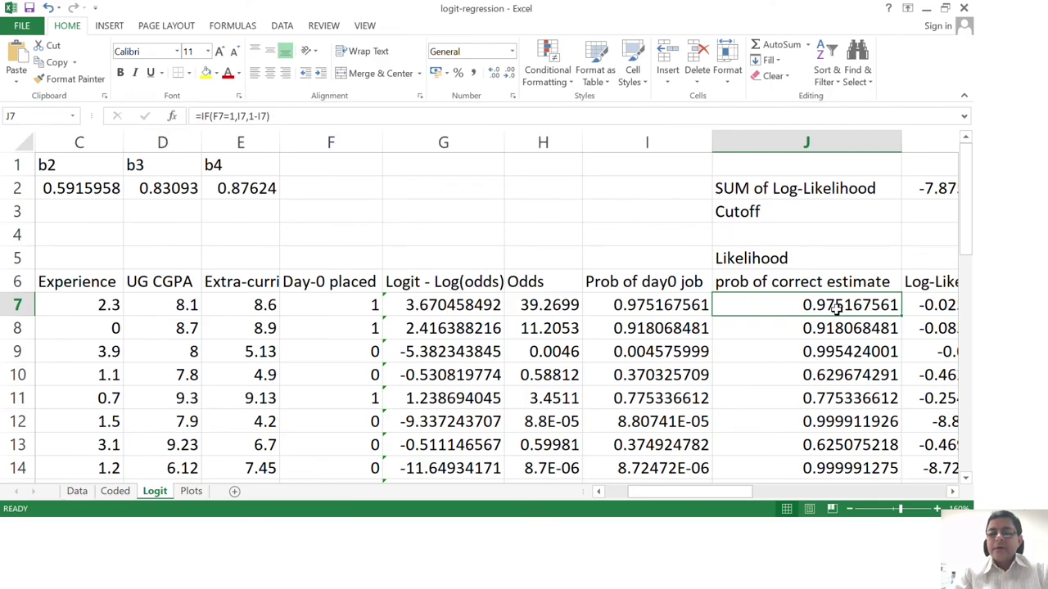
pyautogui.press('Left')
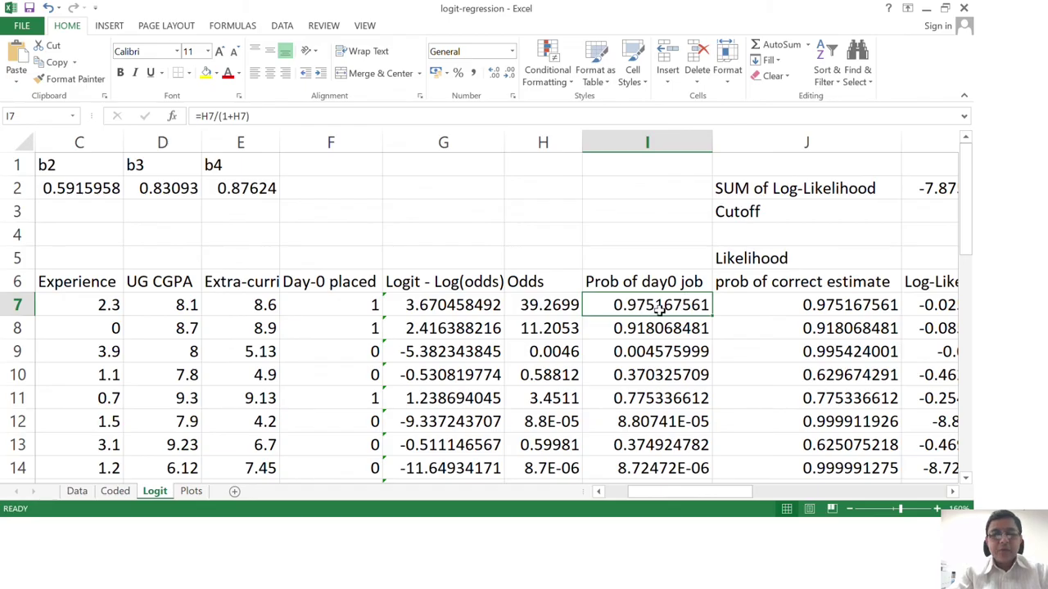
pyautogui.click(832, 304)
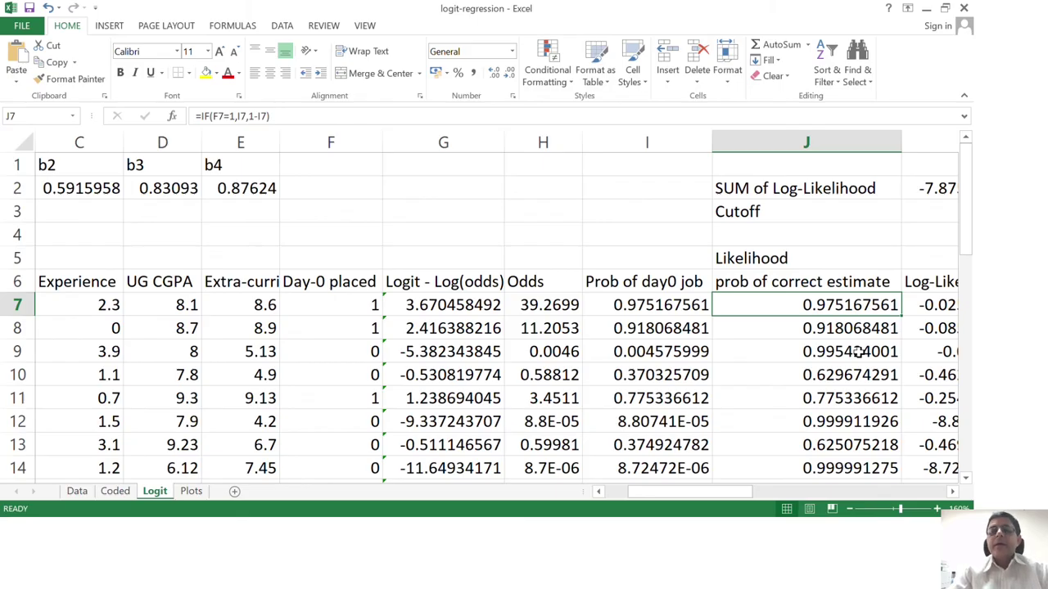
# Step: Inspect the first student's Log-Likelihood formula in K7 and the SUM of Log-Likelihood formula in K2, leaving both unedited
pyautogui.press('Right')
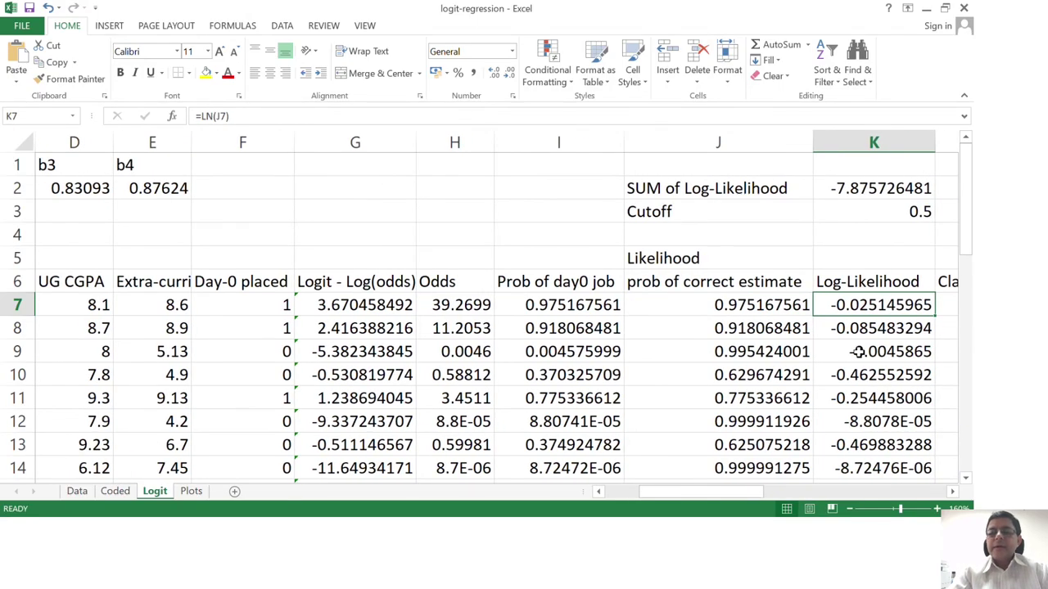
pyautogui.click(884, 187)
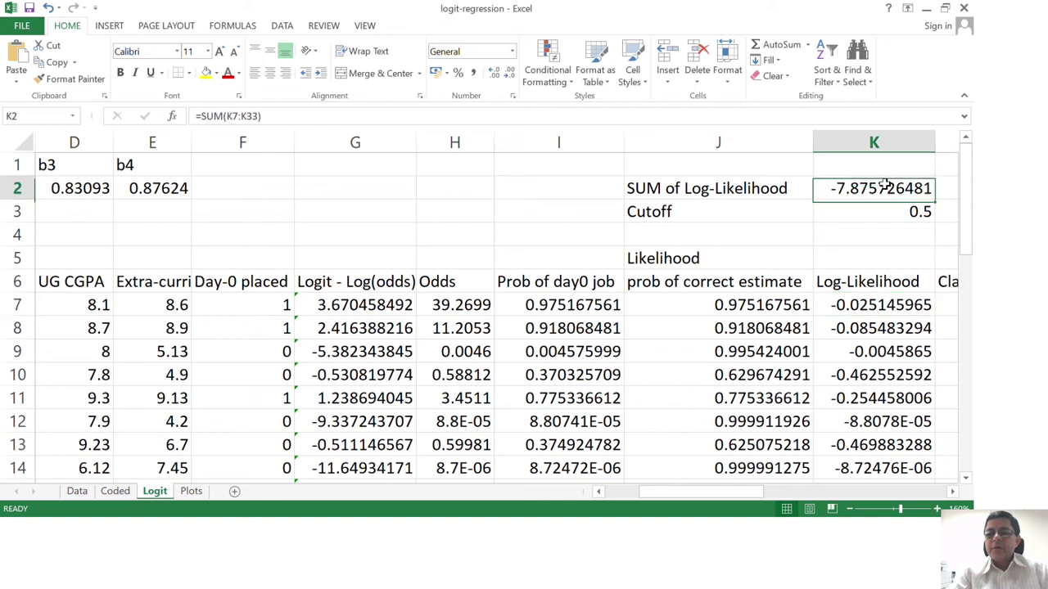
pyautogui.doubleClick(884, 186)
pyautogui.press('Return')
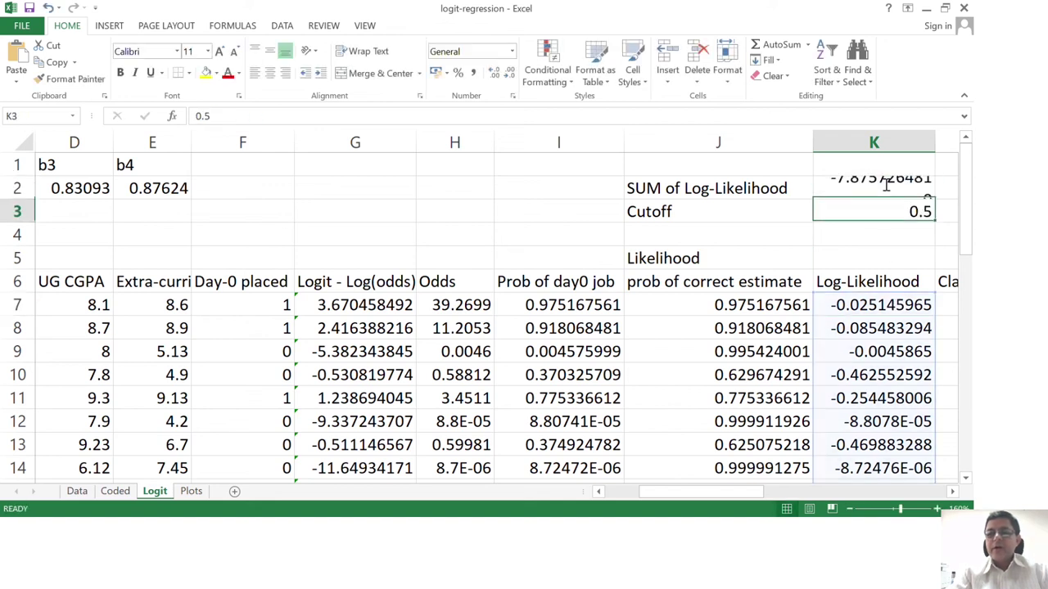
pyautogui.click(878, 186)
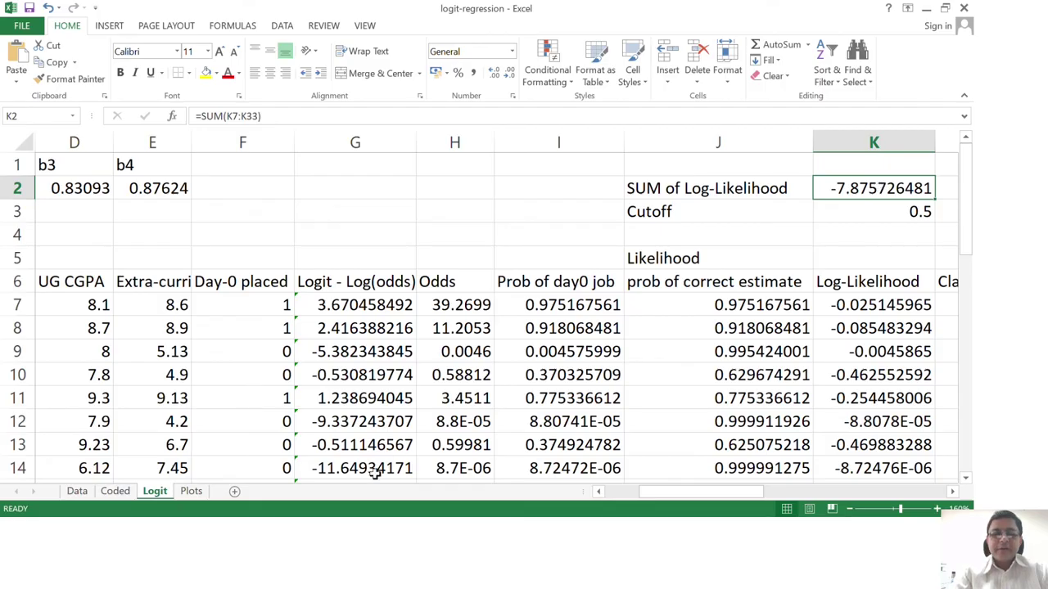
# Step: Switch to the PowerPoint presentation, go to slide 9 and select "maximization of the log-likelihood." in the objective-function bullet
pyautogui.hotkey('alt', 'Tab')
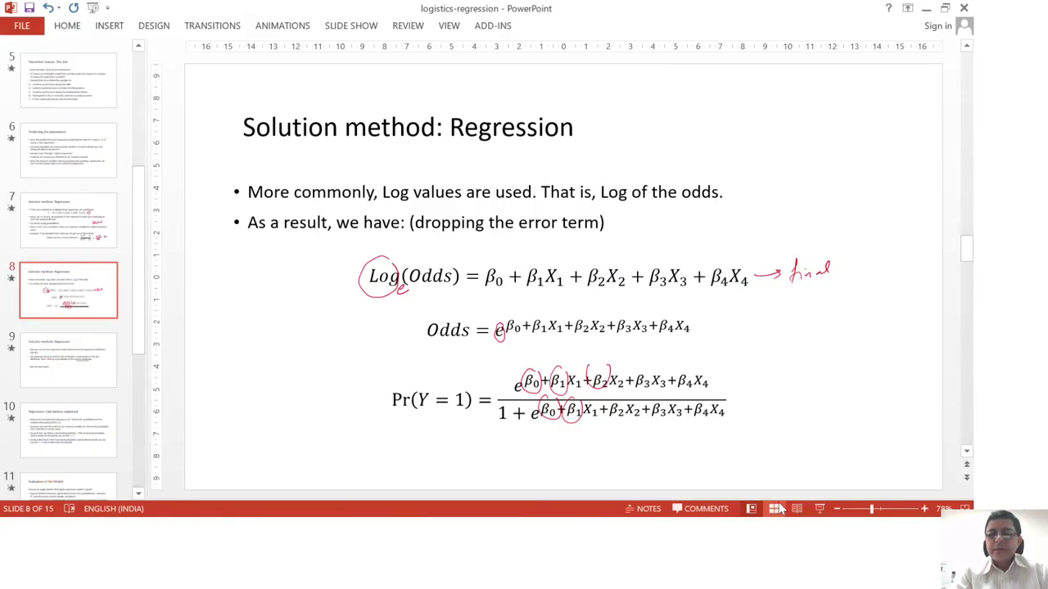
pyautogui.press('pagedown')
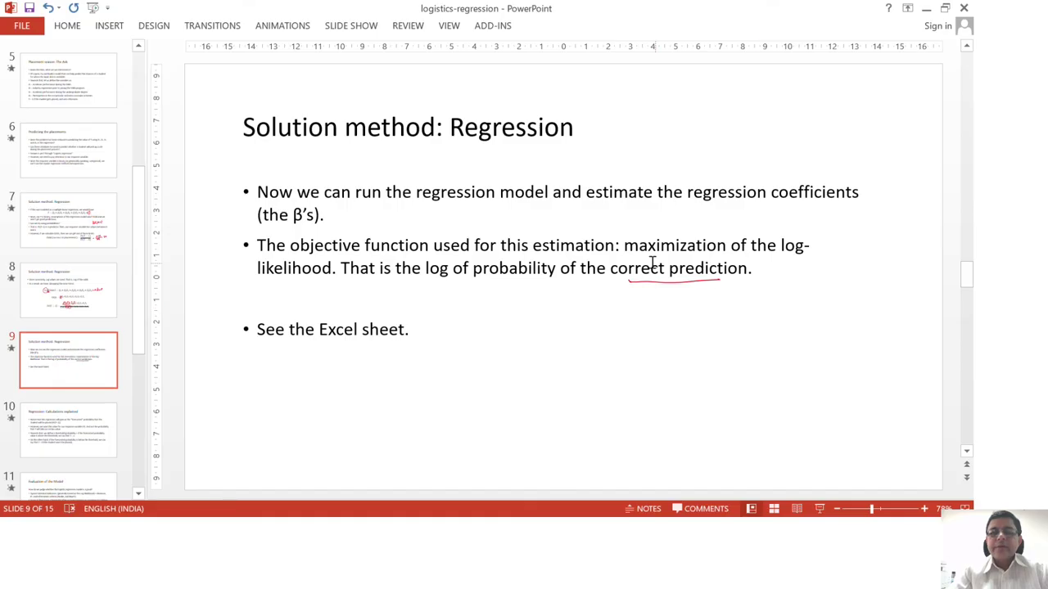
pyautogui.click(625, 245)
pyautogui.hotkey('shift', 'Down')
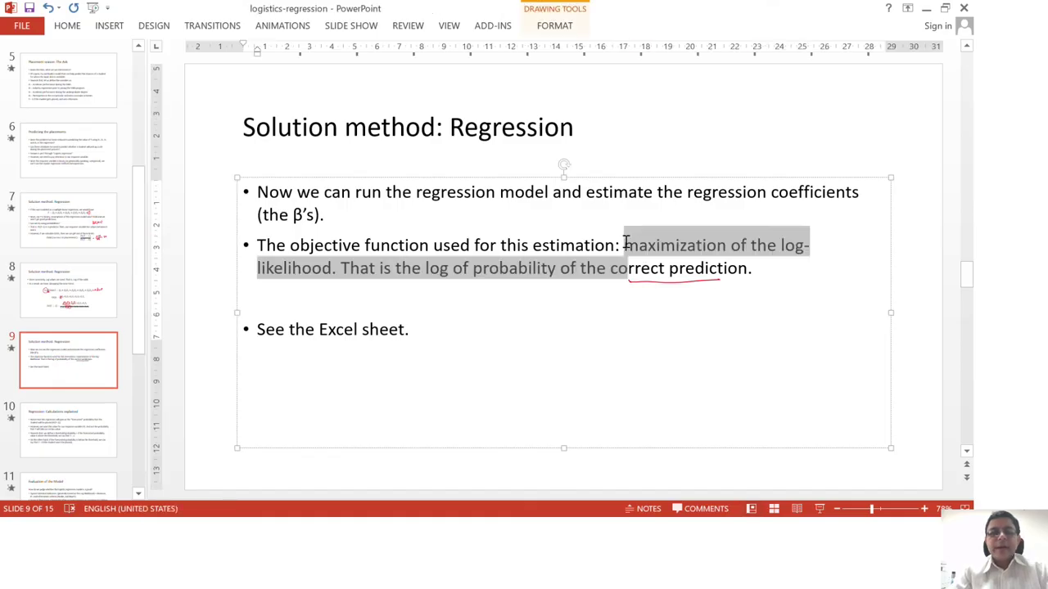
pyautogui.hotkey('shift', 'Left')
pyautogui.hotkey('shift', 'Left')
pyautogui.hotkey('shift', 'Left')
pyautogui.hotkey('shift', 'Left')
pyautogui.hotkey('shift', 'Left')
pyautogui.hotkey('shift', 'Left')
pyautogui.hotkey('shift', 'Left')
pyautogui.hotkey('shift', 'Left')
pyautogui.hotkey('shift', 'Left')
pyautogui.hotkey('shift', 'Left')
pyautogui.hotkey('shift', 'Left')
pyautogui.hotkey('shift', 'Left')
pyautogui.hotkey('shift', 'Left')
pyautogui.hotkey('shift', 'Left')
pyautogui.hotkey('shift', 'Left')
pyautogui.hotkey('shift', 'Left')
pyautogui.hotkey('shift', 'Left')
pyautogui.hotkey('shift', 'Left')
pyautogui.hotkey('shift', 'Left')
pyautogui.hotkey('shift', 'Left')
pyautogui.hotkey('shift', 'Left')
pyautogui.hotkey('shift', 'Left')
pyautogui.hotkey('shift', 'Left')
pyautogui.hotkey('shift', 'Left')
pyautogui.hotkey('shift', 'Left')
pyautogui.hotkey('shift', 'Left')
pyautogui.hotkey('shift', 'Left')
pyautogui.hotkey('shift', 'Left')
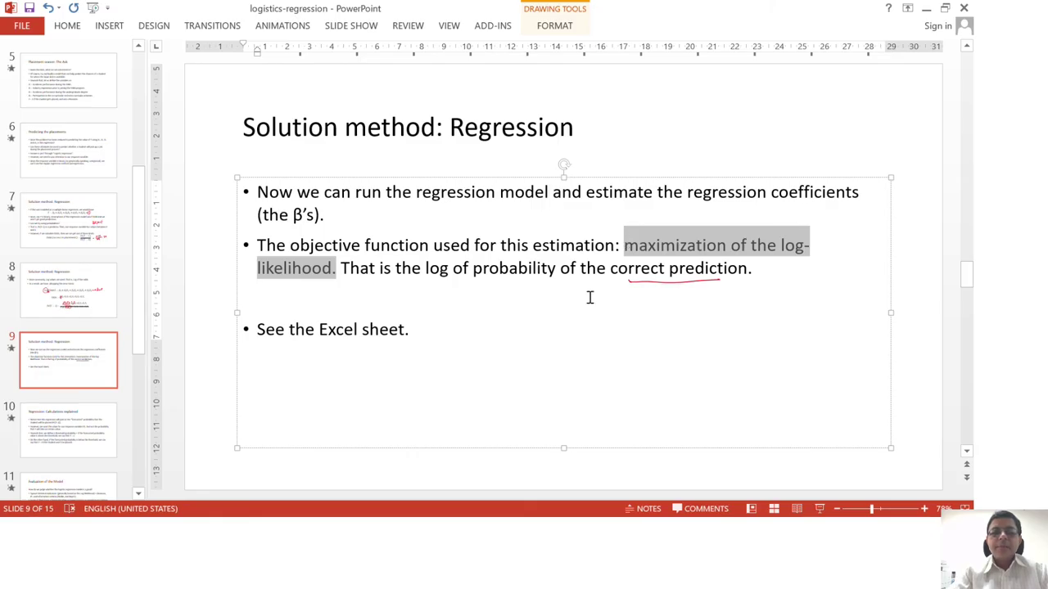
# Step: Select the phrase "log of probability of the correct prediction" in slide 9's second bullet
pyautogui.click(506, 267)
pyautogui.press('Left')
pyautogui.press('Left')
pyautogui.press('Left')
pyautogui.press('Left')
pyautogui.press('Left')
pyautogui.press('Left')
pyautogui.press('Left')
pyautogui.press('Left')
pyautogui.press('Left')
pyautogui.press('Left')
pyautogui.press('Left')
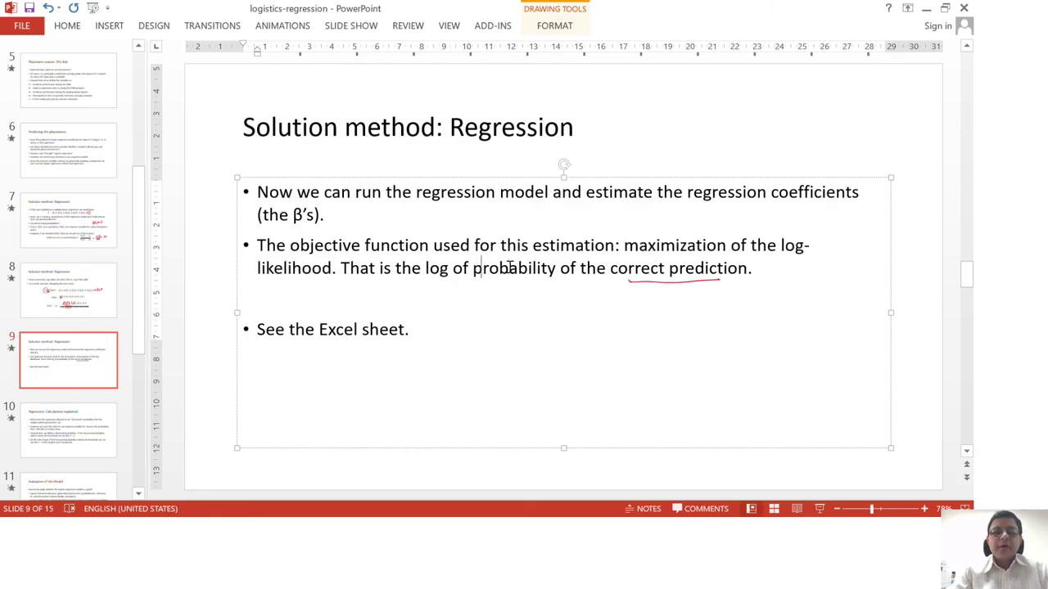
pyautogui.hotkey('shift', 'End')
pyautogui.hotkey('shift', 'Left')
pyautogui.hotkey('shift', 'Left')
pyautogui.hotkey('shift', 'Left')
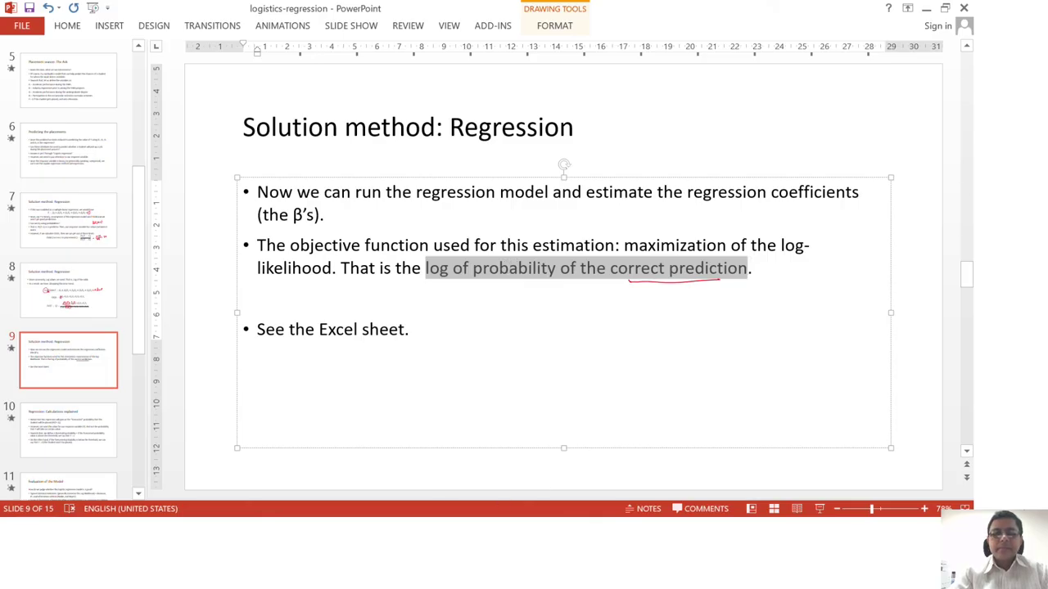
# Step: Switch back to the Excel workbook and inspect which Log-Likelihood range the SUM formula in K2 covers, leaving it unedited
pyautogui.hotkey('alt', 'Tab')
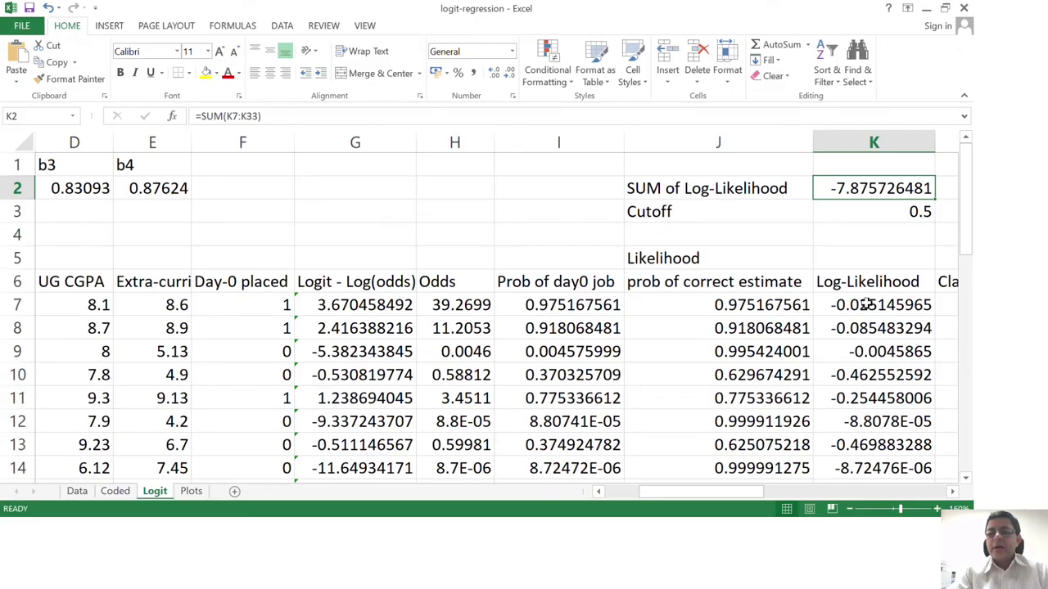
pyautogui.doubleClick(885, 188)
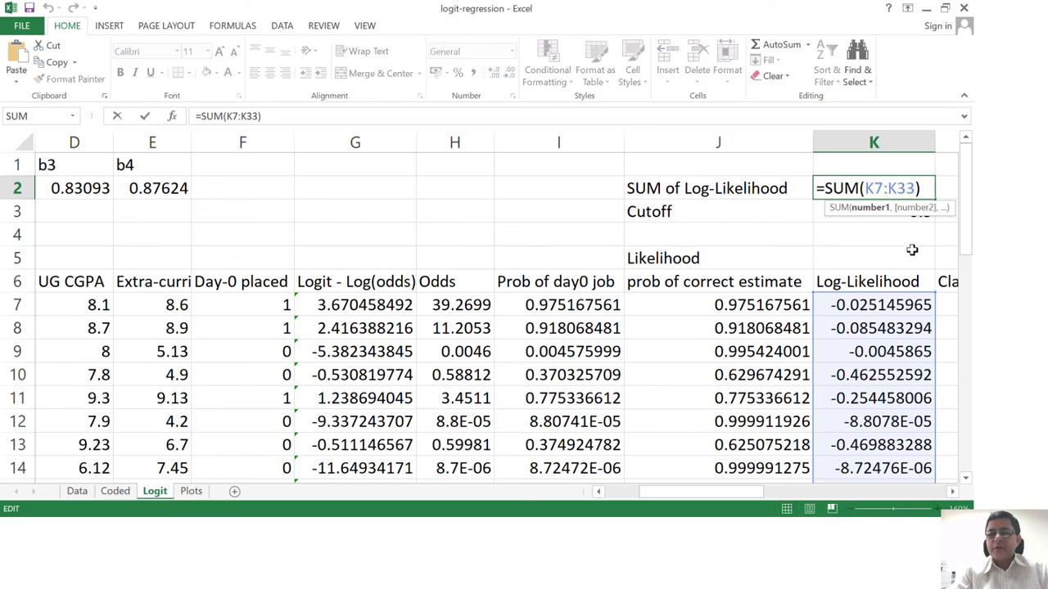
pyautogui.press('Return')
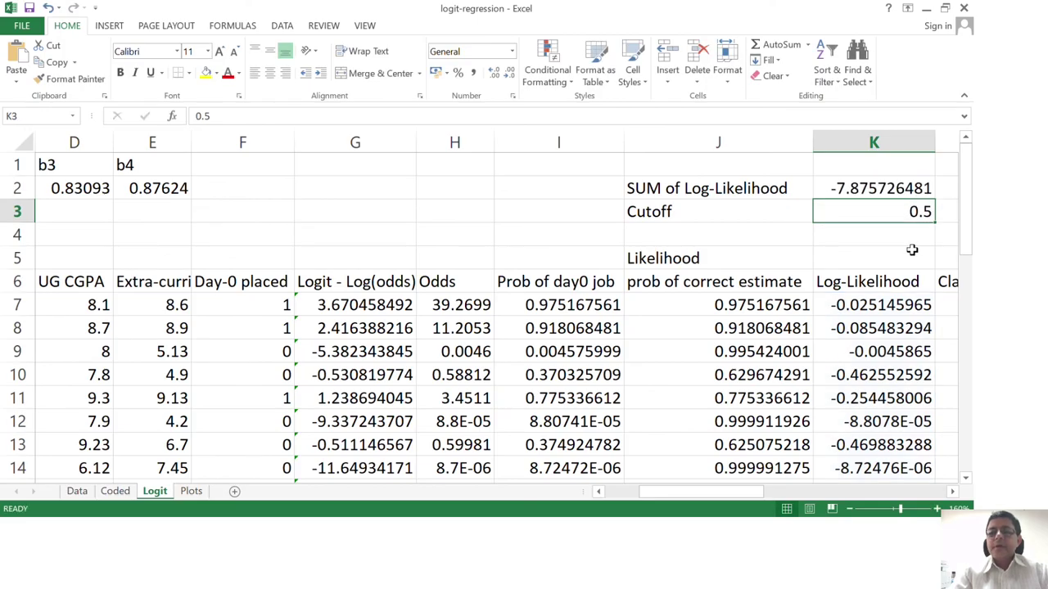
pyautogui.click(879, 188)
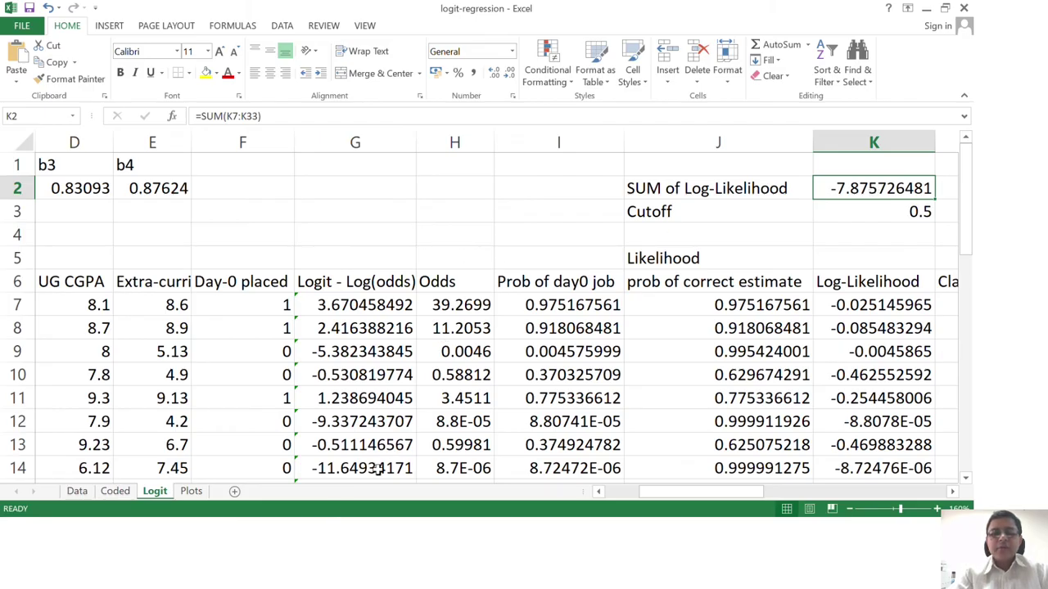
# Step: Return to slide 9 in PowerPoint and select "estimate the regression coefficients (the β's)" in the first bullet
pyautogui.hotkey('alt', 'Tab')
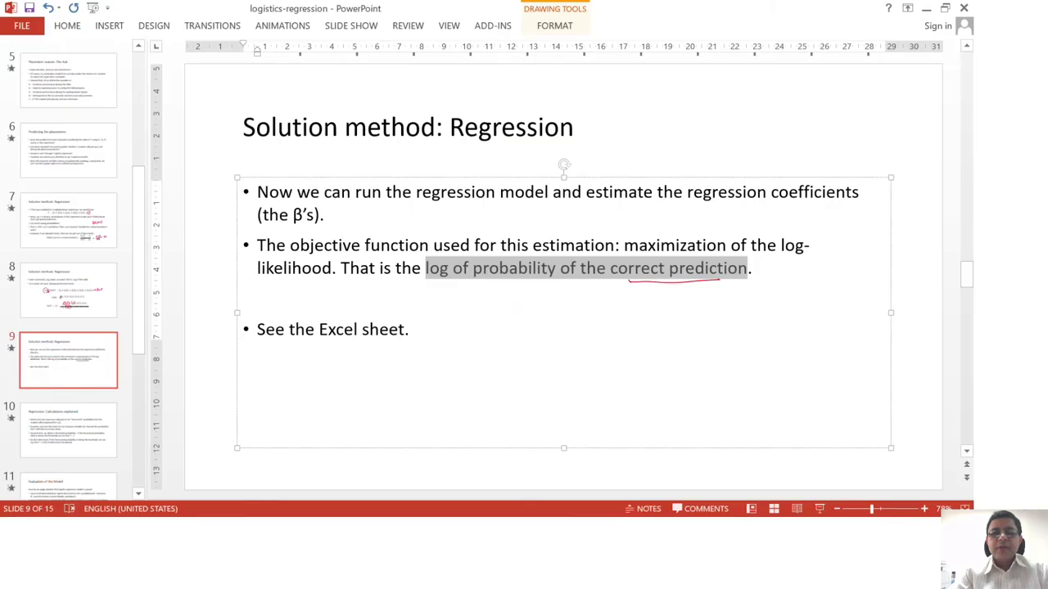
pyautogui.click(413, 476)
pyautogui.click(445, 187)
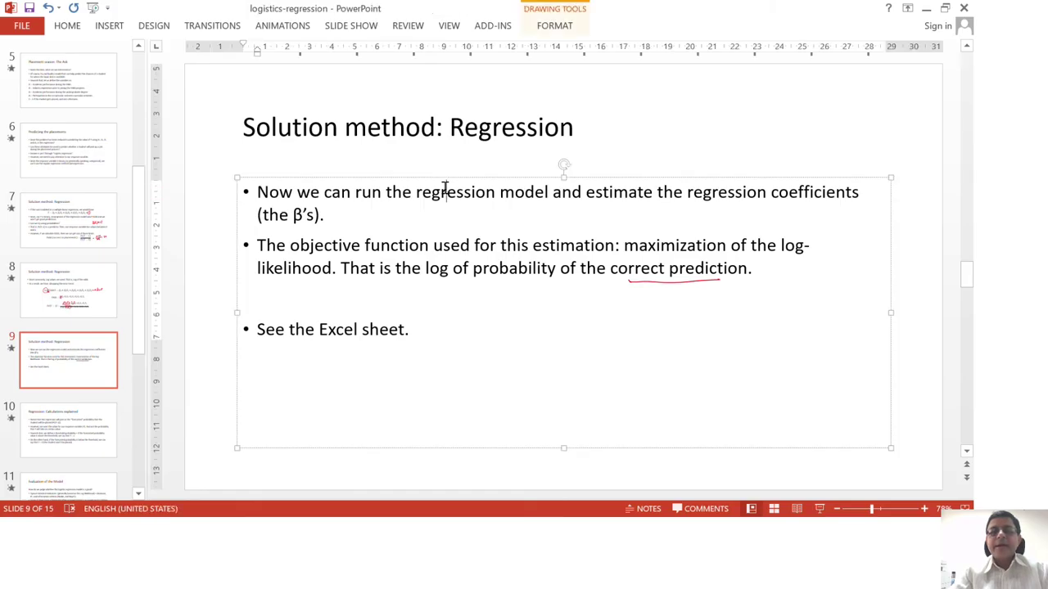
pyautogui.press('Right')
pyautogui.press('Right')
pyautogui.press('Right')
pyautogui.press('Right')
pyautogui.press('Right')
pyautogui.press('Right')
pyautogui.press('Right')
pyautogui.press('Right')
pyautogui.hotkey('ctrl', 'shift', 'Down')
pyautogui.hotkey('shift', 'Left')
pyautogui.hotkey('shift', 'Left')
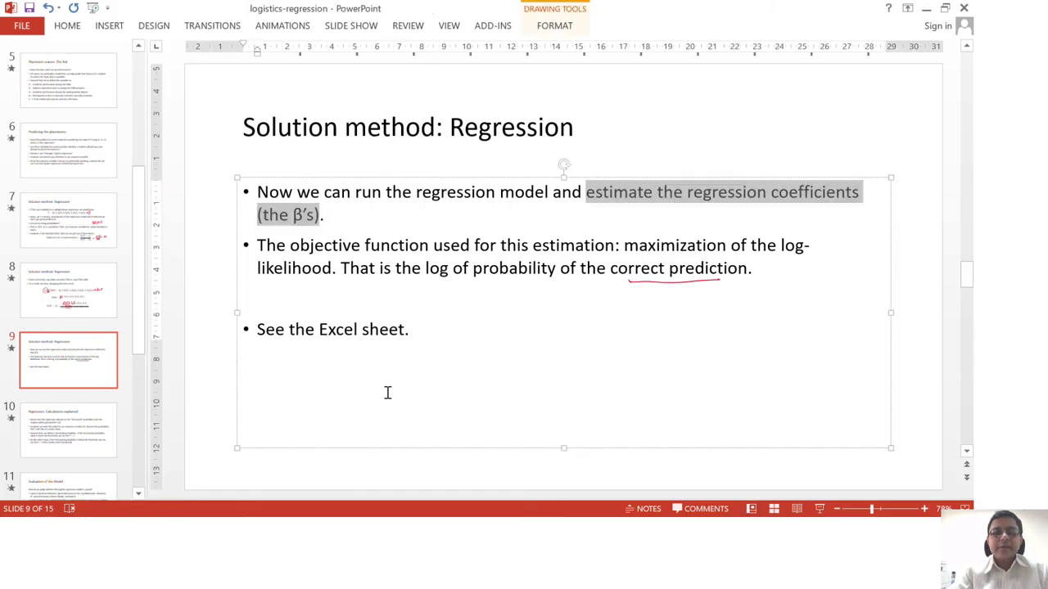
# Step: Switch to Excel and review the coefficient cells b0 to b4 in row 2, ending on the SUM of Log-Likelihood in K2
pyautogui.hotkey('alt', 'Tab')
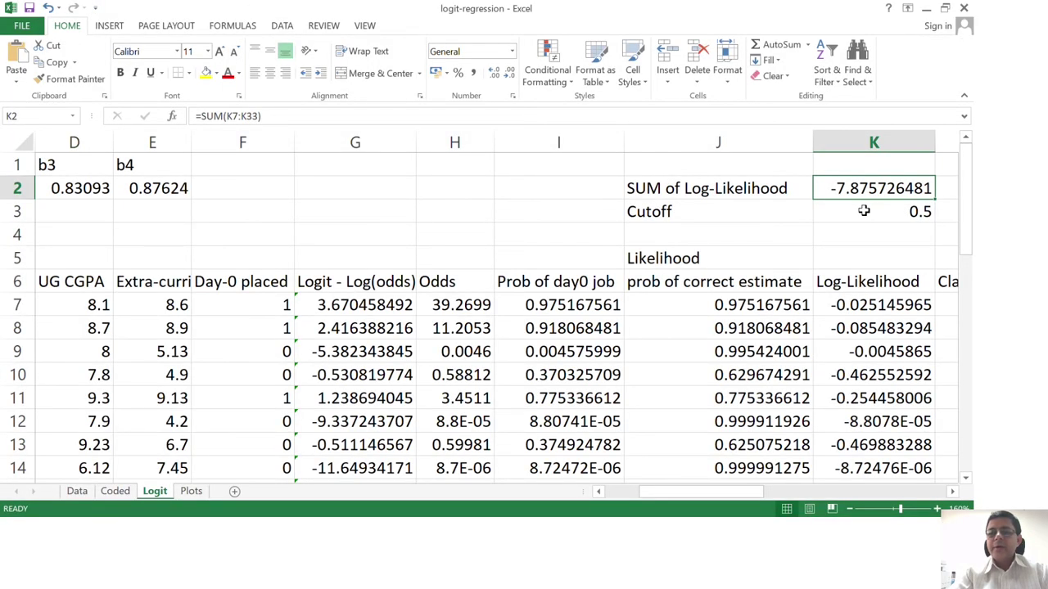
pyautogui.click(393, 185)
pyautogui.press('Left')
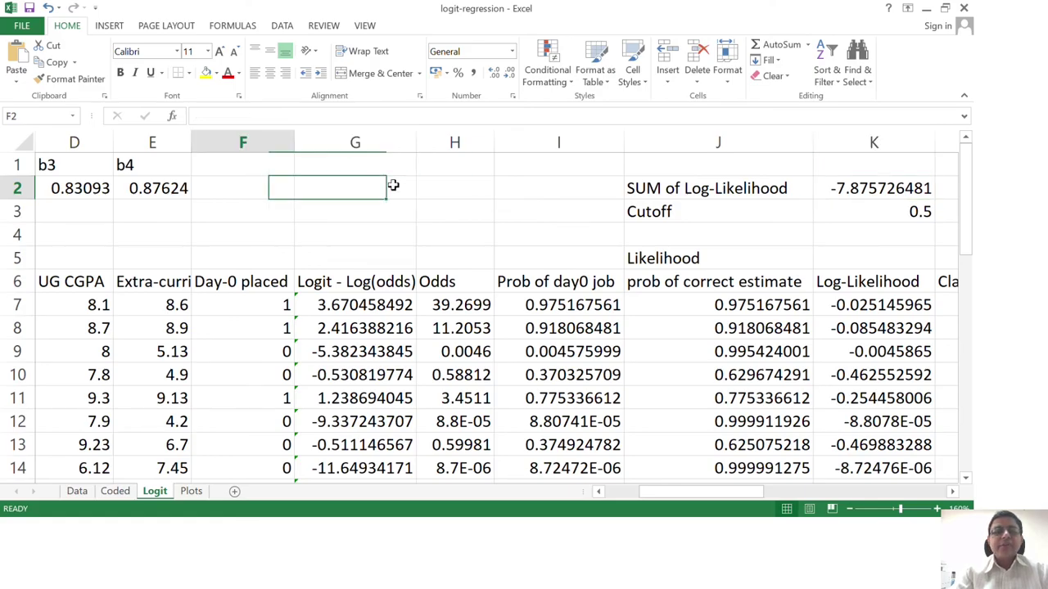
pyautogui.press('Left')
pyautogui.press('Home')
pyautogui.press('Right')
pyautogui.press('Right')
pyautogui.press('Right')
pyautogui.press('Right')
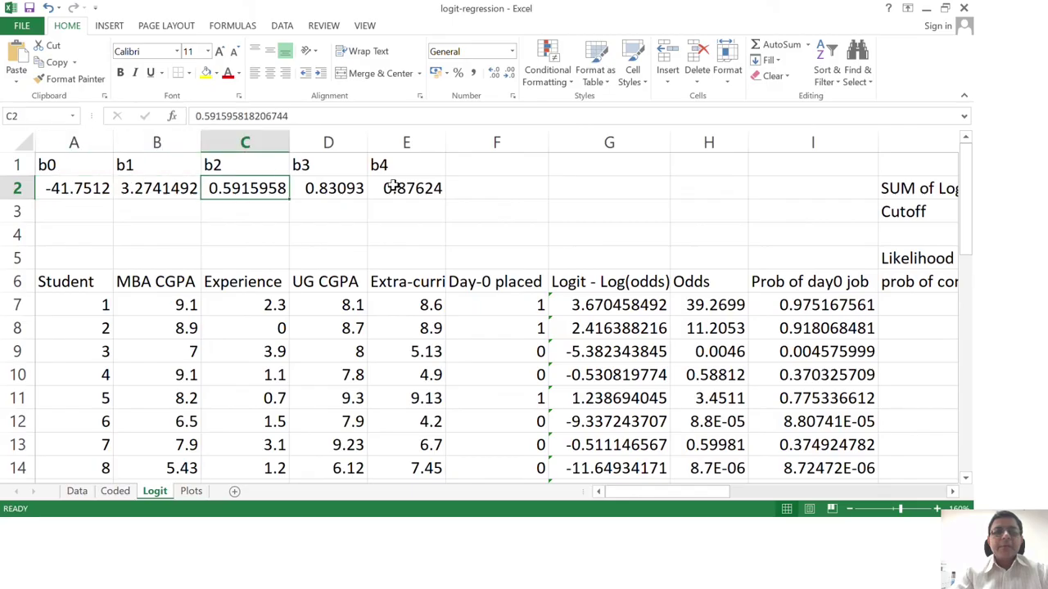
pyautogui.hotkey('shift', 'Left')
pyautogui.hotkey('shift', 'Left')
pyautogui.hotkey('shift', 'Left')
pyautogui.hotkey('shift', 'Left')
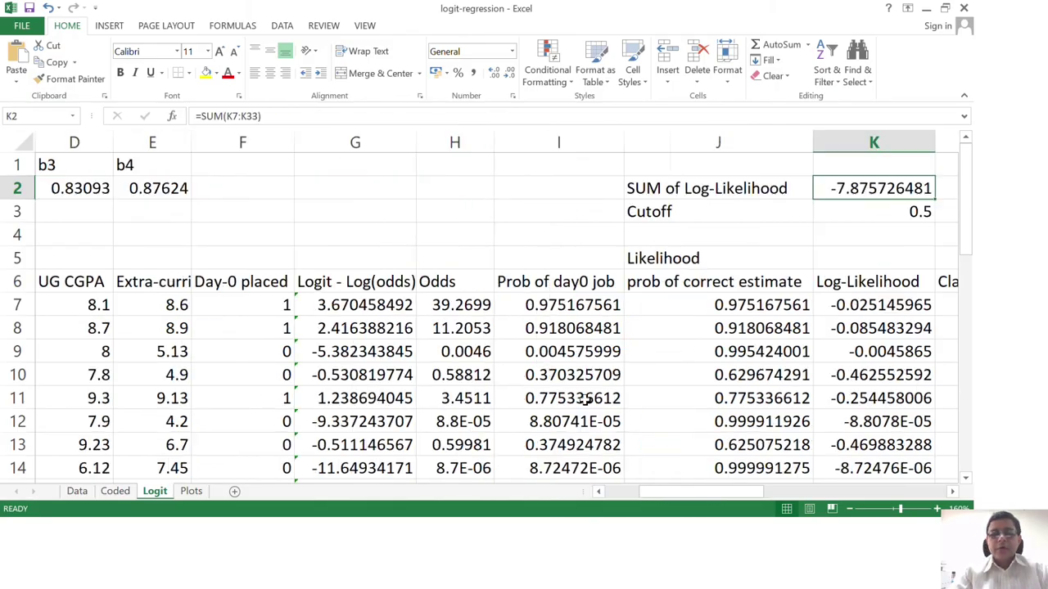
pyautogui.hotkey('ctrl', 'Right')
pyautogui.hotkey('ctrl', 'Right')
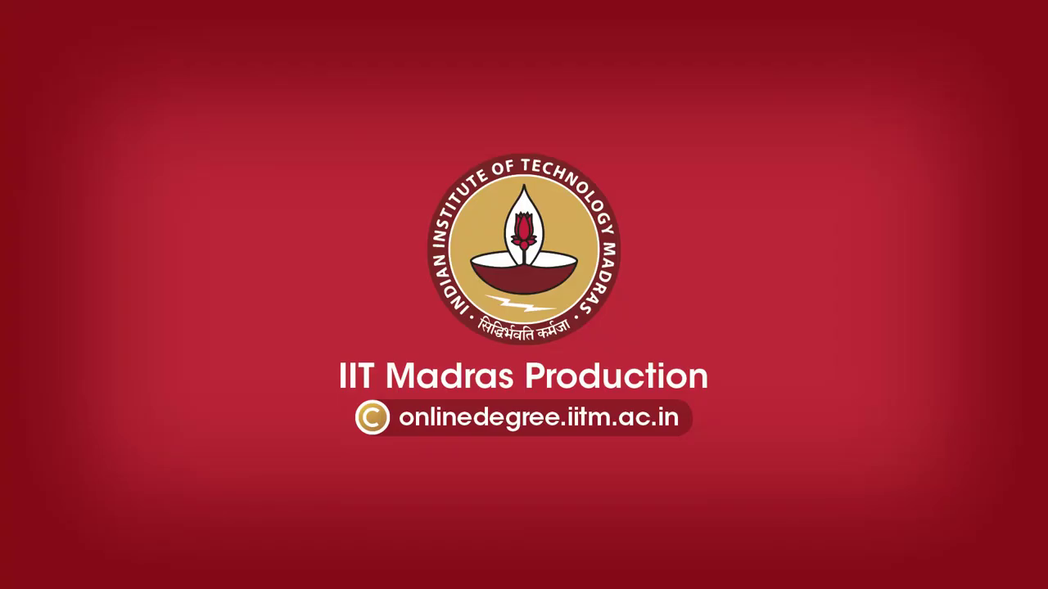